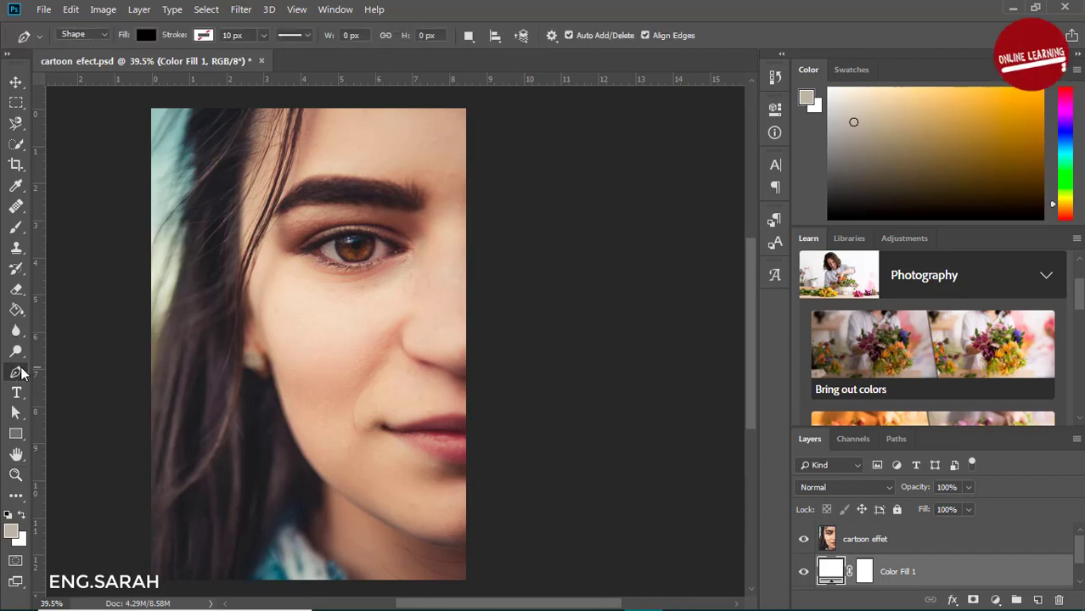
Step: Start the black Shape 1 outline at the bottom-right and curve it around the shirt collar
click(466, 580)
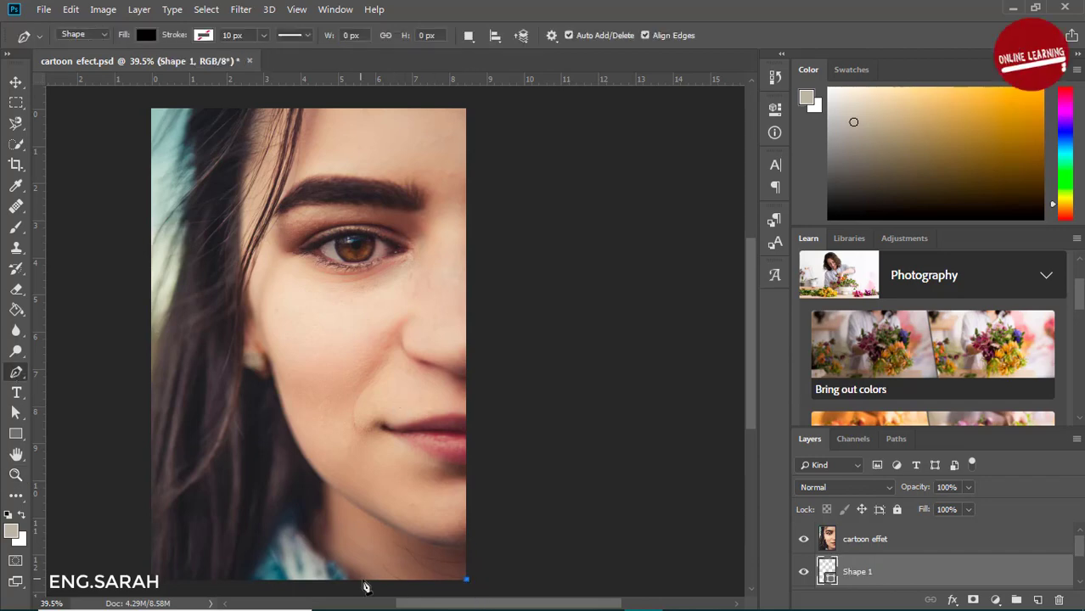
click(340, 578)
click(326, 556)
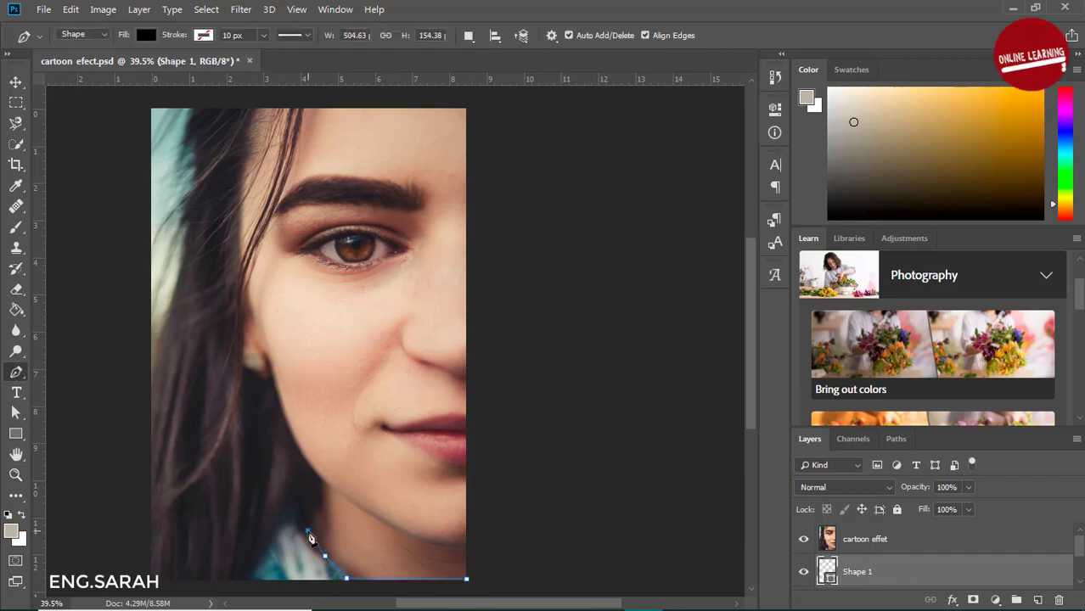
click(307, 531)
drag(301, 502, 290, 499)
key(z)
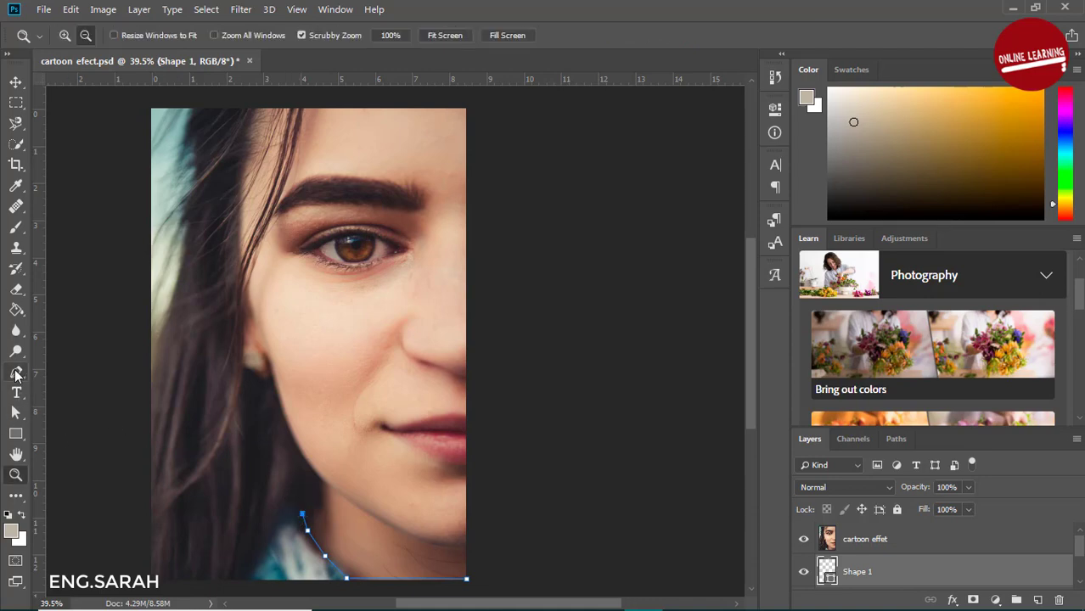
click(17, 372)
click(287, 501)
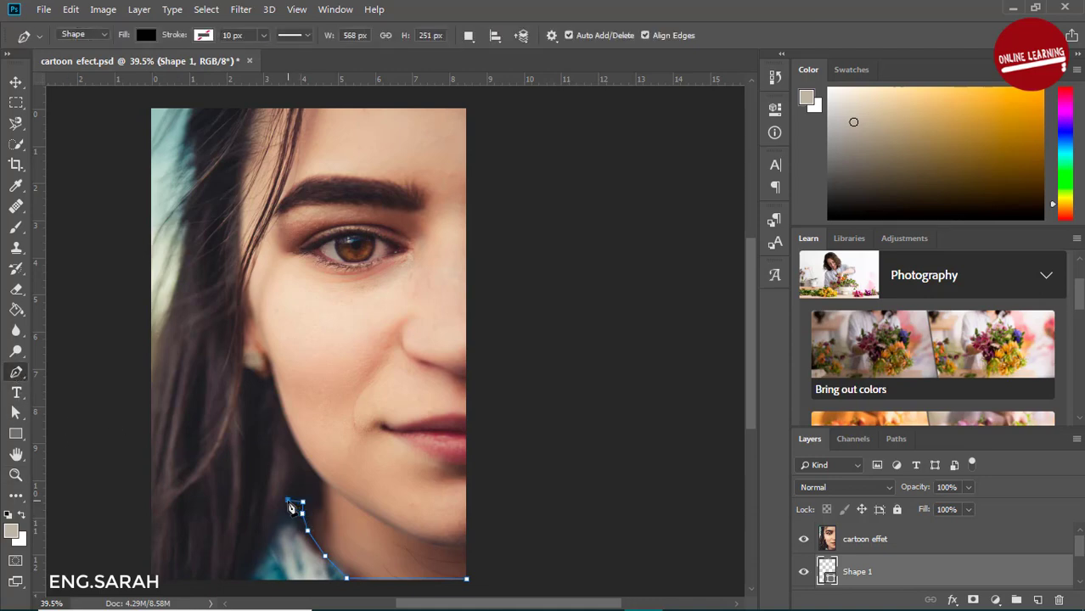
drag(281, 509, 248, 571)
click(240, 578)
Step: Run the outline along the bottom-left and up the left image edge to the hair
click(154, 579)
click(150, 539)
click(152, 520)
click(153, 481)
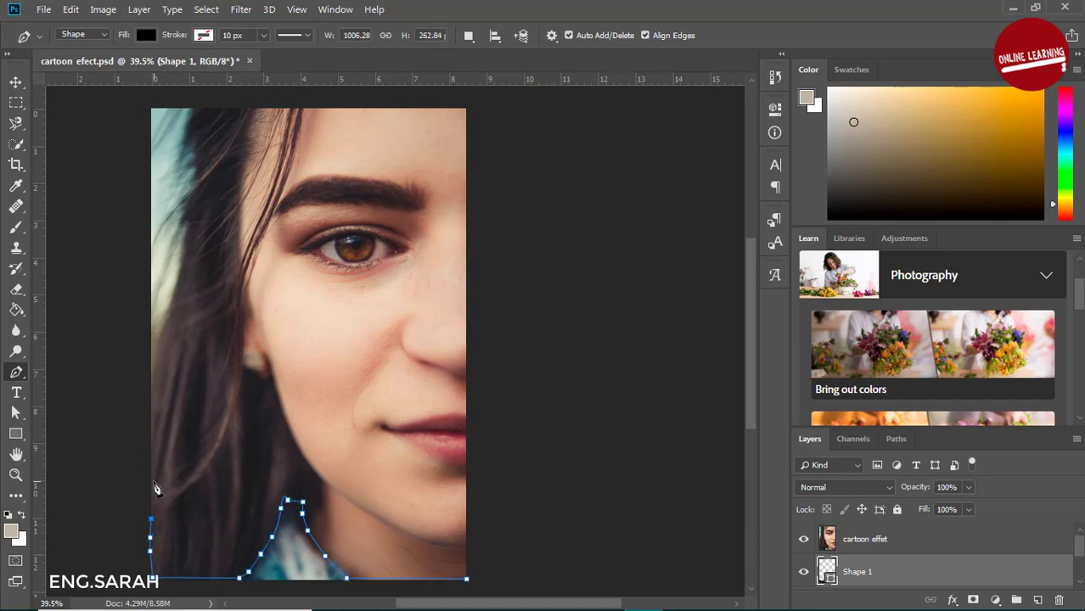
click(153, 458)
click(152, 420)
click(152, 392)
click(150, 372)
click(154, 348)
click(163, 320)
click(181, 281)
click(187, 246)
Step: Trace the outer hair edge up to the top of the hair
drag(751, 416, 751, 389)
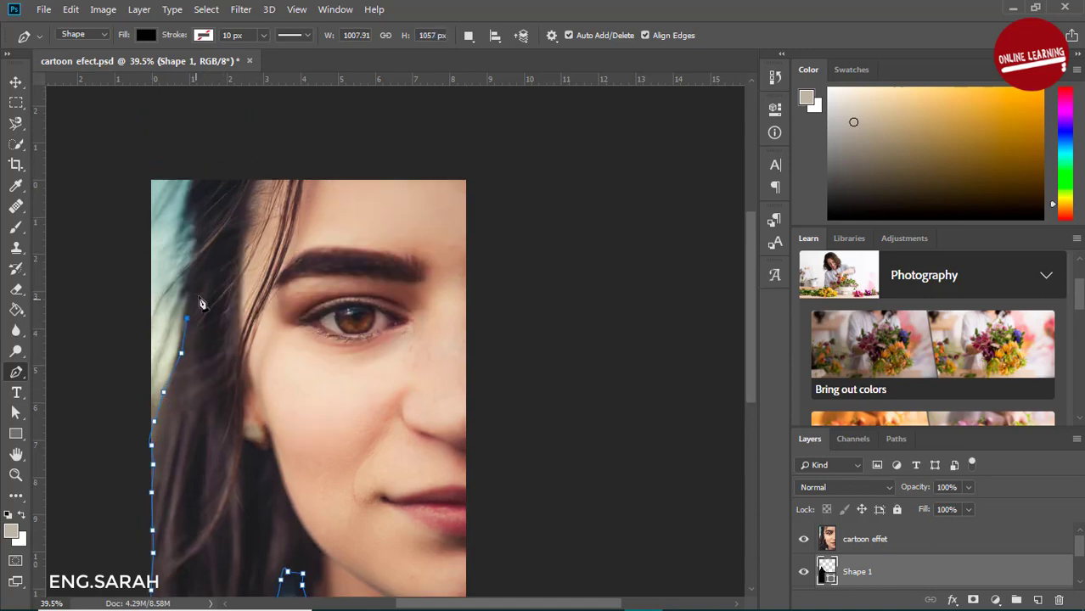
click(187, 307)
click(184, 283)
click(187, 272)
click(196, 258)
click(197, 236)
click(197, 216)
click(182, 215)
click(184, 202)
click(189, 178)
Step: Carry the outline across the image top and down the right image edge
click(253, 179)
click(281, 181)
click(305, 181)
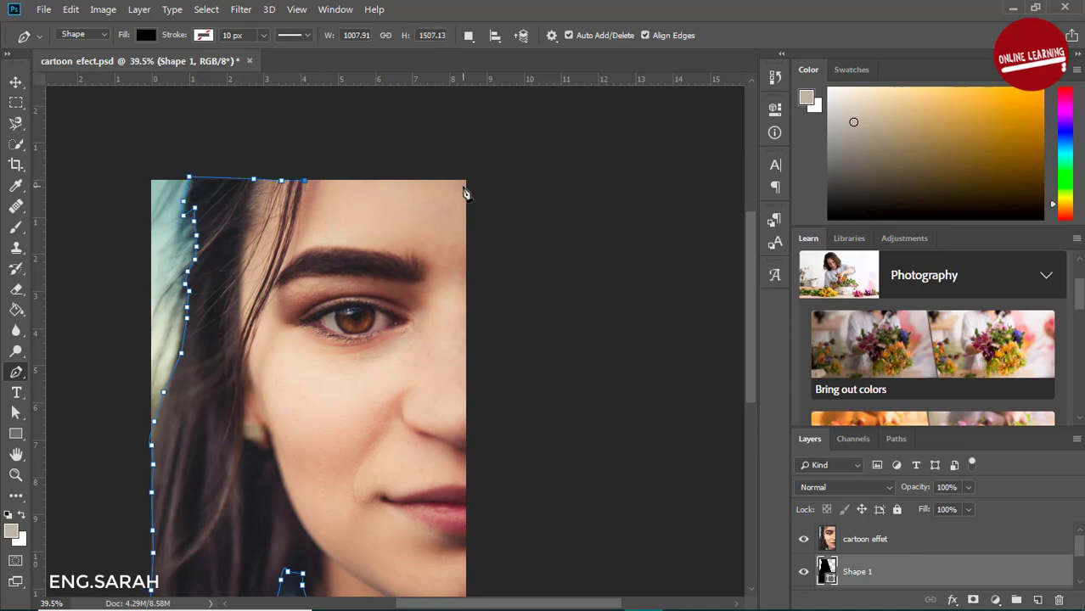
click(468, 181)
scroll(727, 399, down, 2)
scroll(752, 413, down, 2)
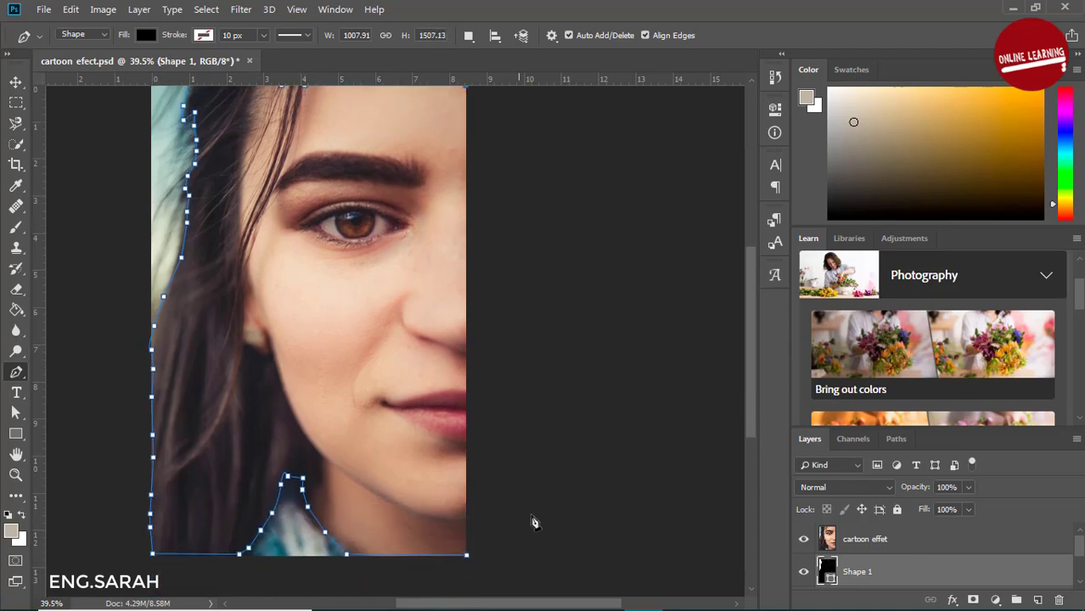
click(468, 556)
click(466, 525)
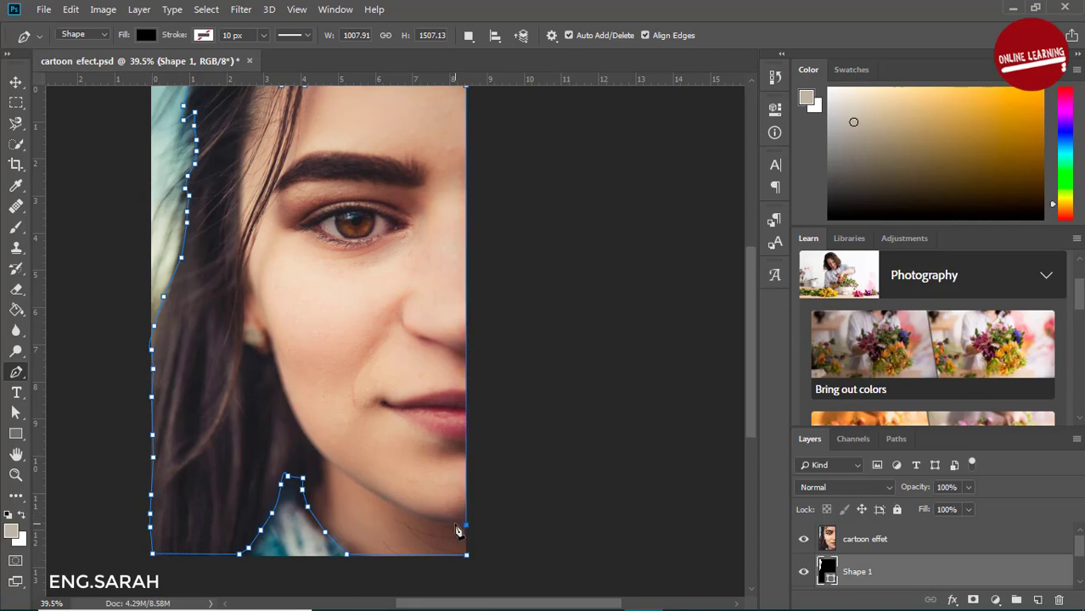
Step: Curve the path from the right edge up along the jawline, checking with the photo hidden
click(805, 541)
click(805, 541)
drag(412, 510, 399, 507)
drag(330, 463, 322, 453)
drag(289, 396, 283, 381)
click(306, 434)
drag(291, 409, 284, 391)
Step: Continue the path around the ear and up the hairline to the top edge
click(274, 344)
drag(264, 330, 265, 345)
click(246, 341)
click(241, 281)
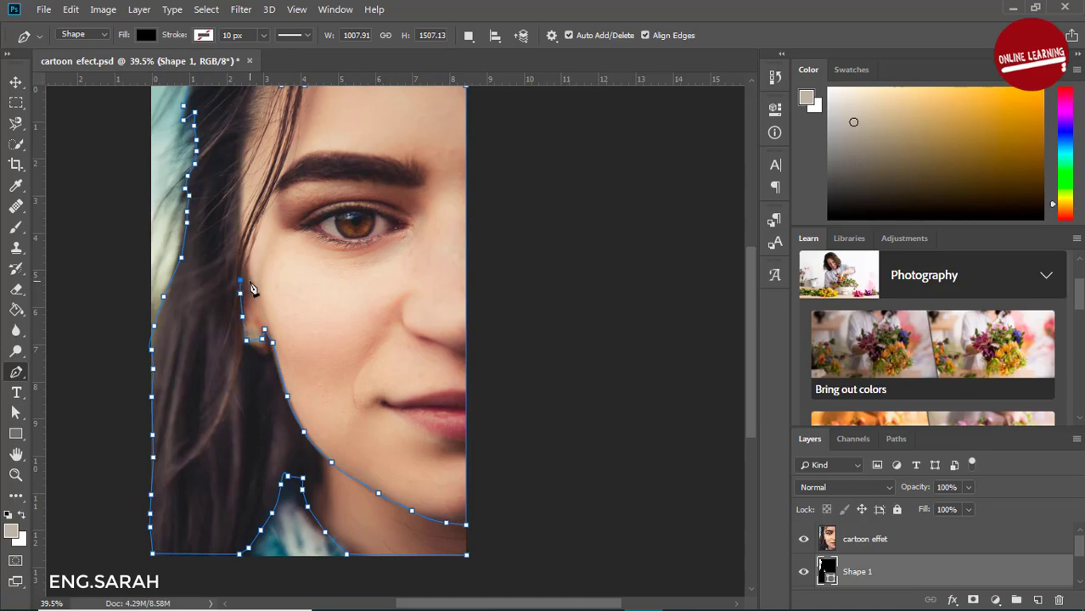
scroll(749, 393, up, 2)
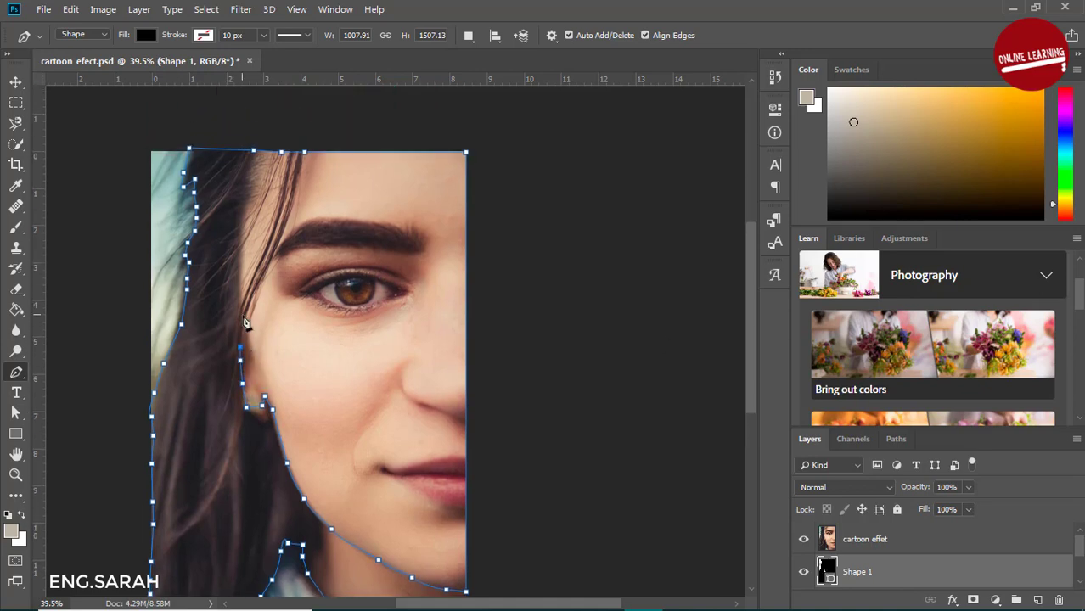
click(239, 291)
click(239, 257)
click(242, 219)
click(252, 188)
click(262, 153)
Step: Close the path at the top-right corner and verify the black hair silhouette
click(803, 539)
click(803, 539)
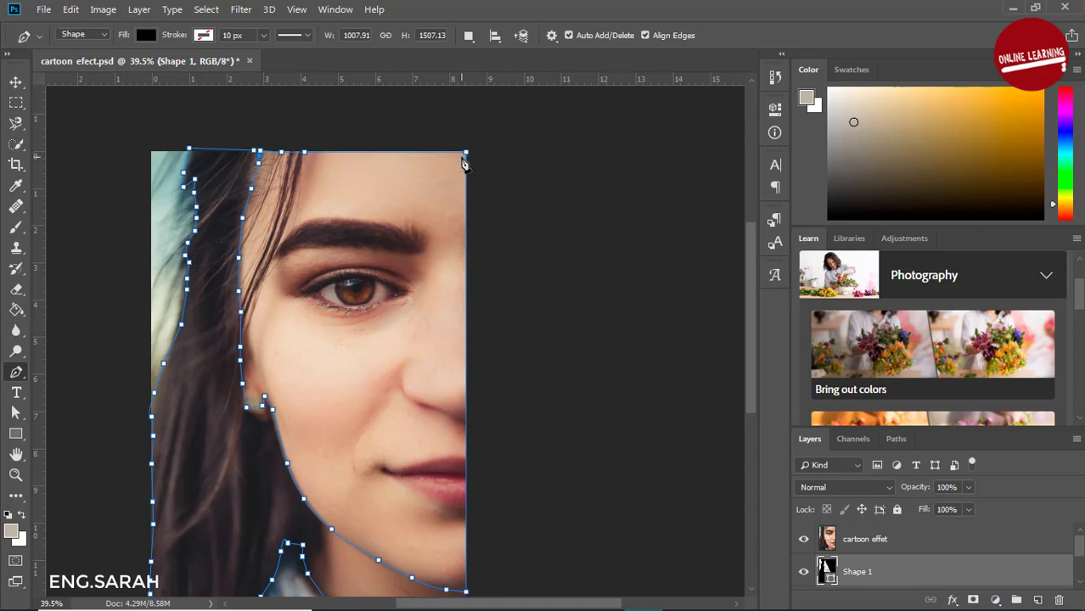
click(464, 155)
click(803, 540)
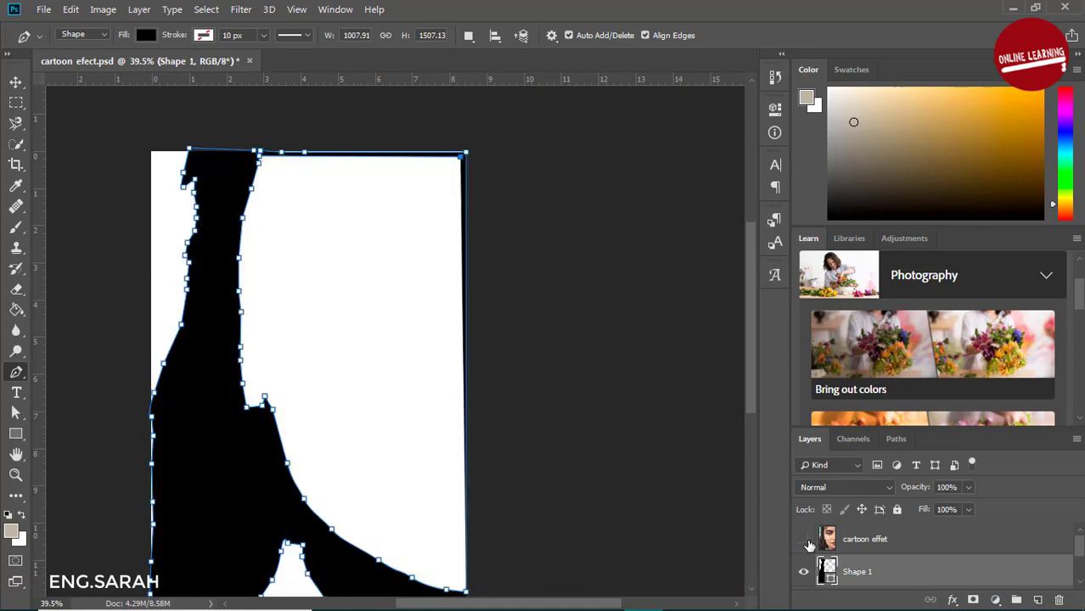
click(804, 540)
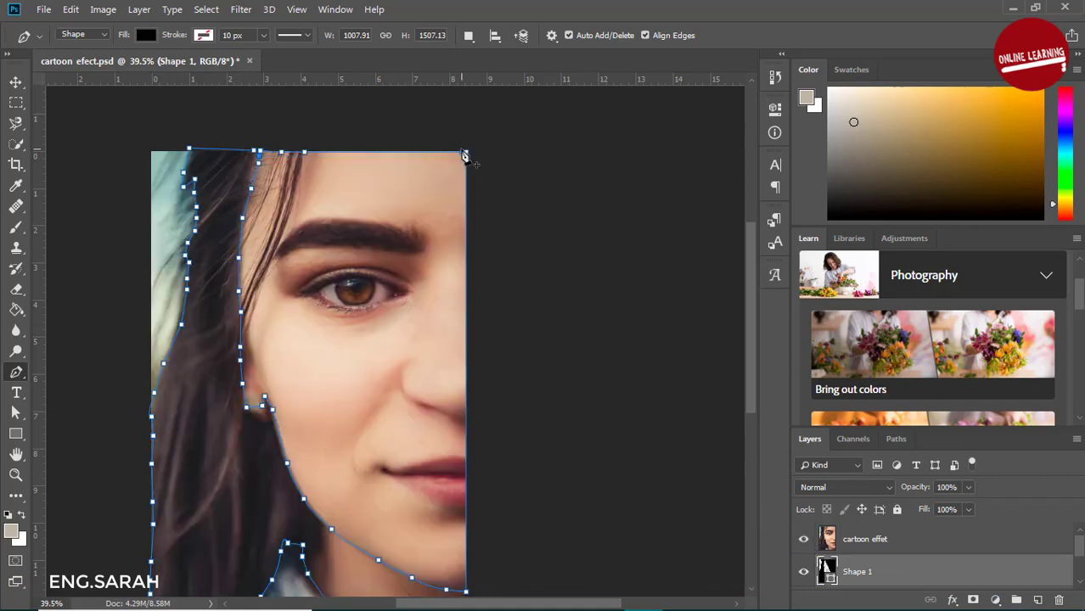
Step: Add anchors just outside the top-right and bottom-right corners to widen the hair shape
click(803, 539)
click(804, 539)
click(463, 154)
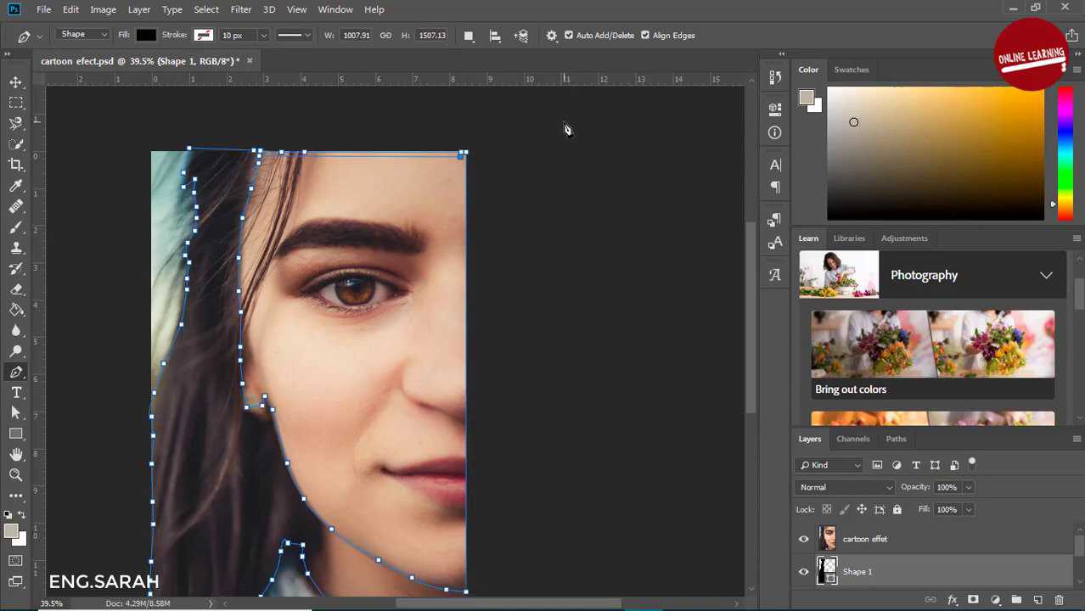
click(477, 157)
click(471, 588)
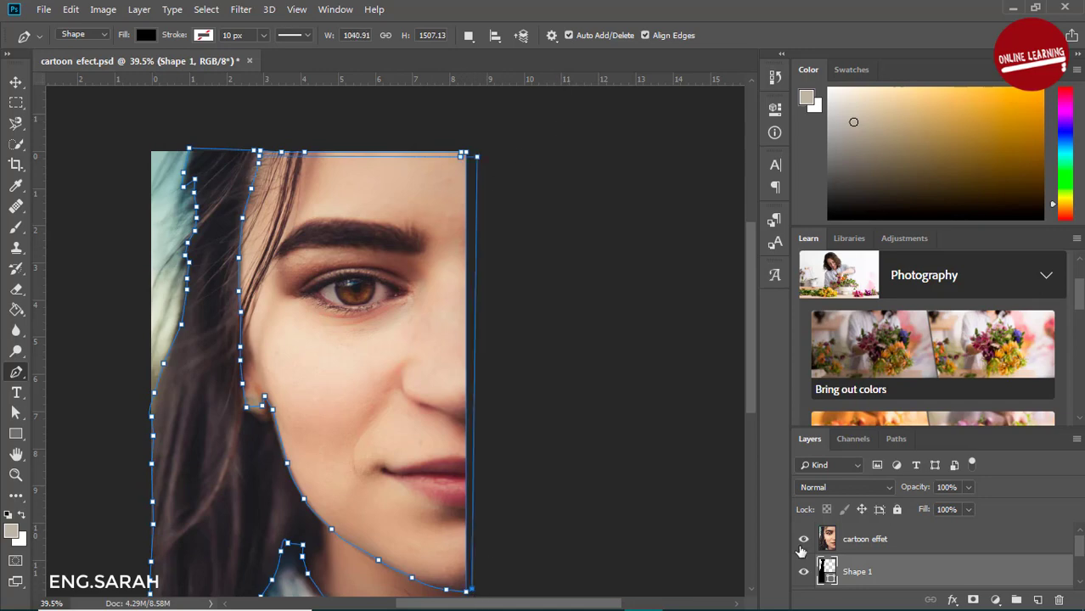
Step: Check the widened right edge by toggling the cartoon effet layer's visibility
click(803, 539)
click(803, 540)
scroll(748, 399, down, 5)
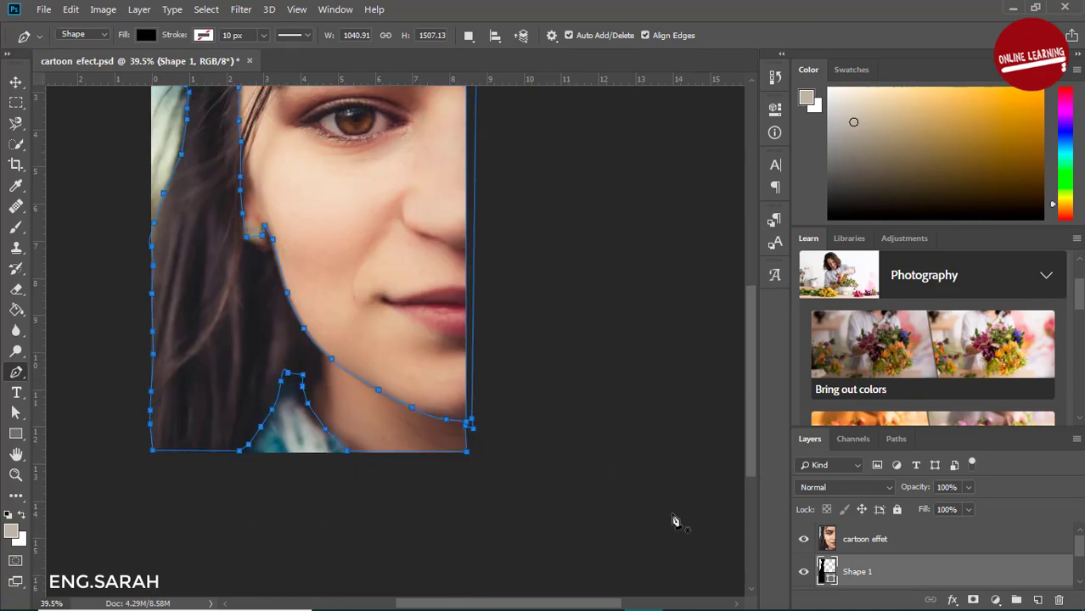
click(803, 539)
scroll(750, 433, up, 3)
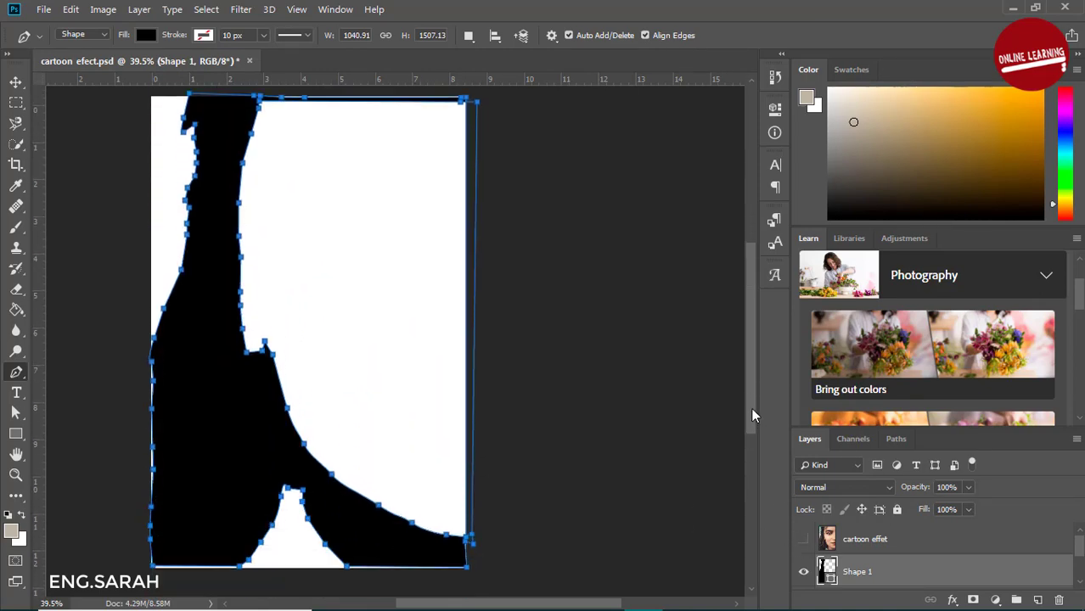
click(804, 539)
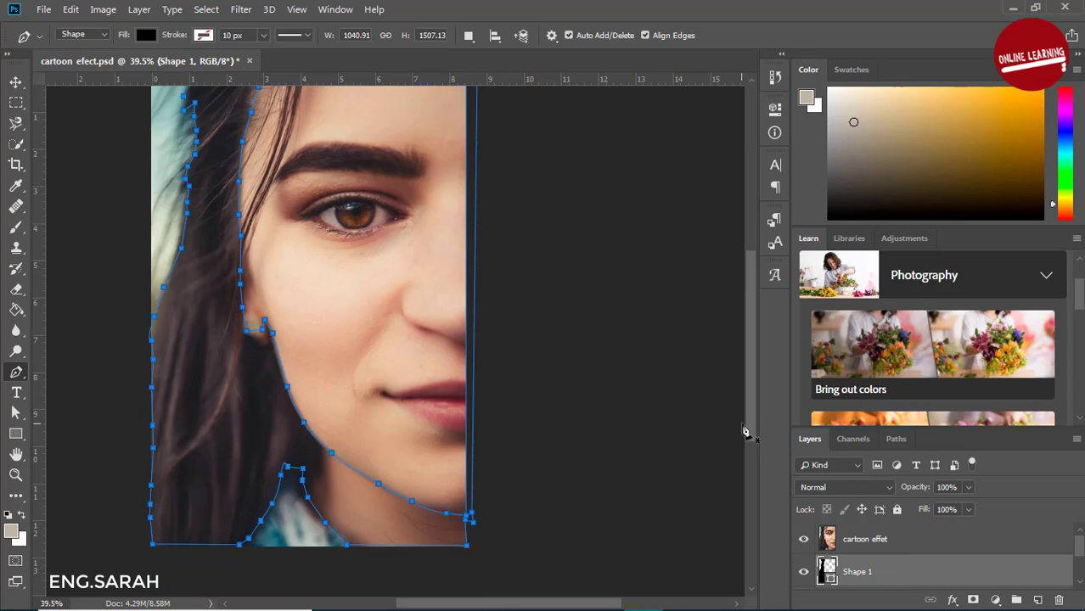
scroll(747, 429, up, 1)
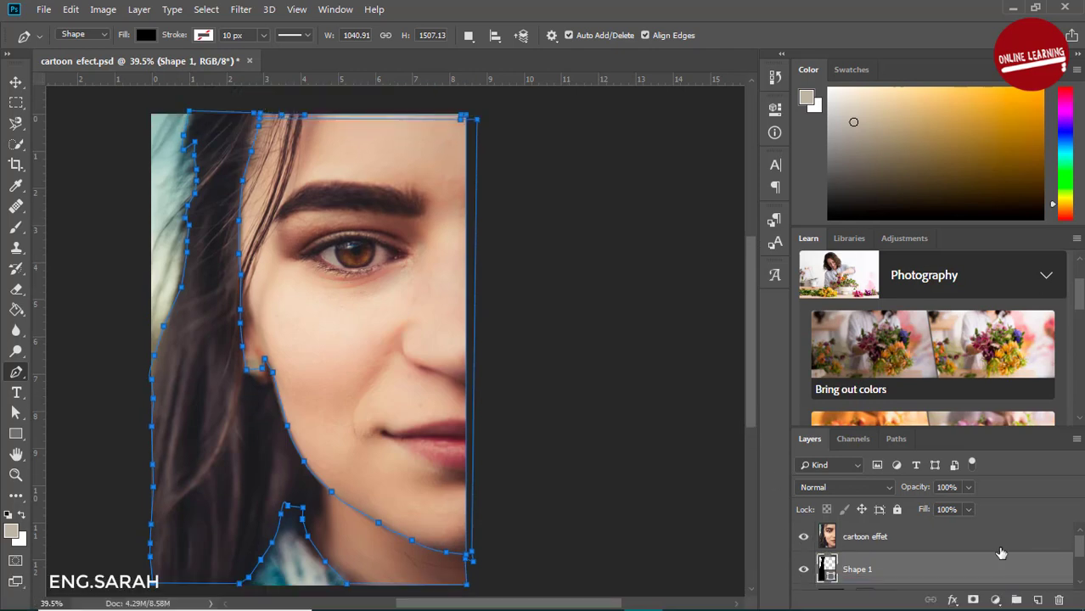
click(803, 538)
scroll(750, 399, up, 3)
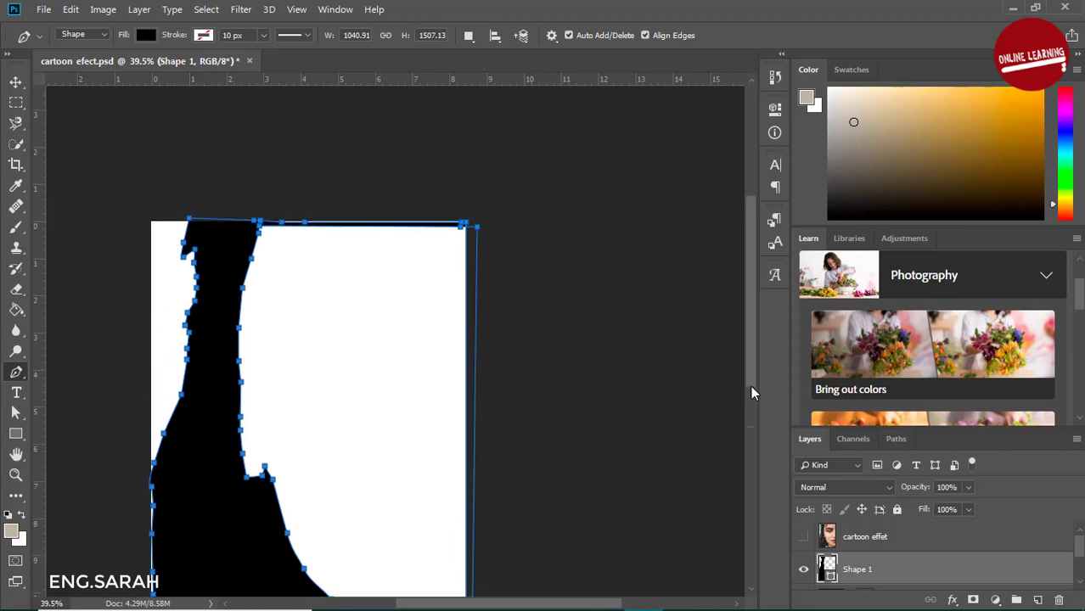
scroll(751, 408, down, 3)
scroll(750, 421, down, 1)
click(804, 539)
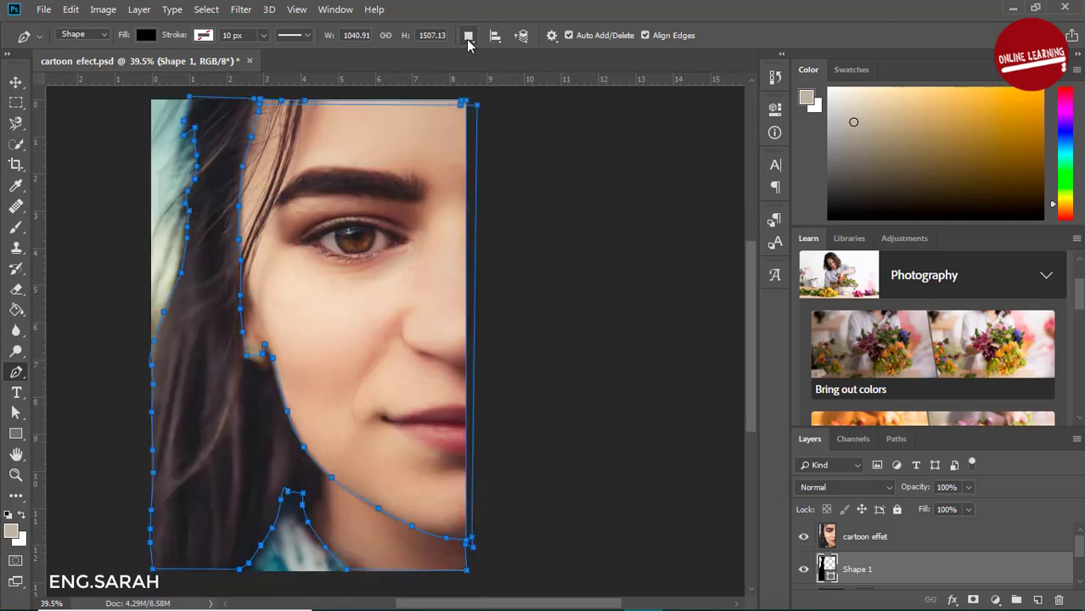
Step: Set Path Operations to Combine Shapes and trace a hair strand down to its tip
click(468, 35)
click(520, 47)
drag(302, 108, 303, 125)
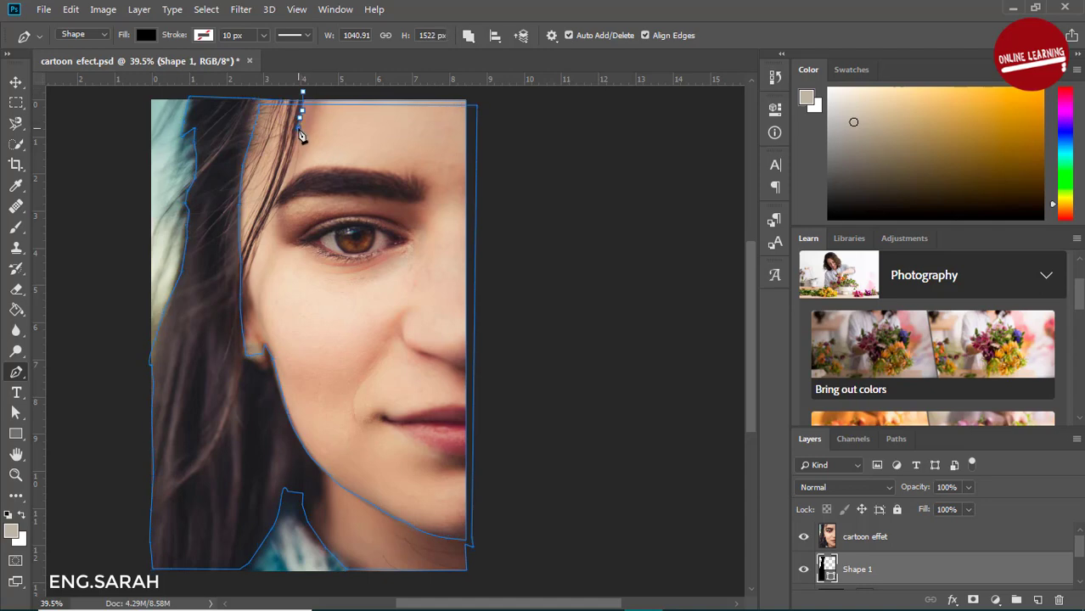
click(297, 138)
click(289, 163)
click(280, 189)
click(269, 212)
click(260, 229)
click(251, 249)
click(236, 290)
Step: Trace back up the strand's other side, close it, and check it with the photo hidden
click(242, 262)
click(247, 250)
click(251, 242)
click(255, 230)
click(262, 215)
click(272, 195)
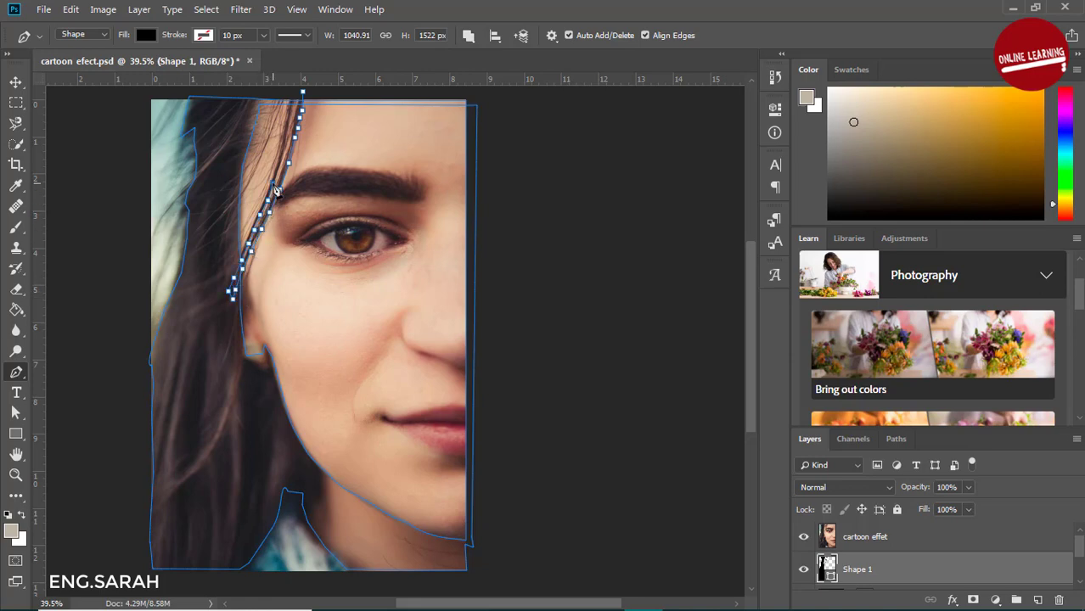
click(279, 173)
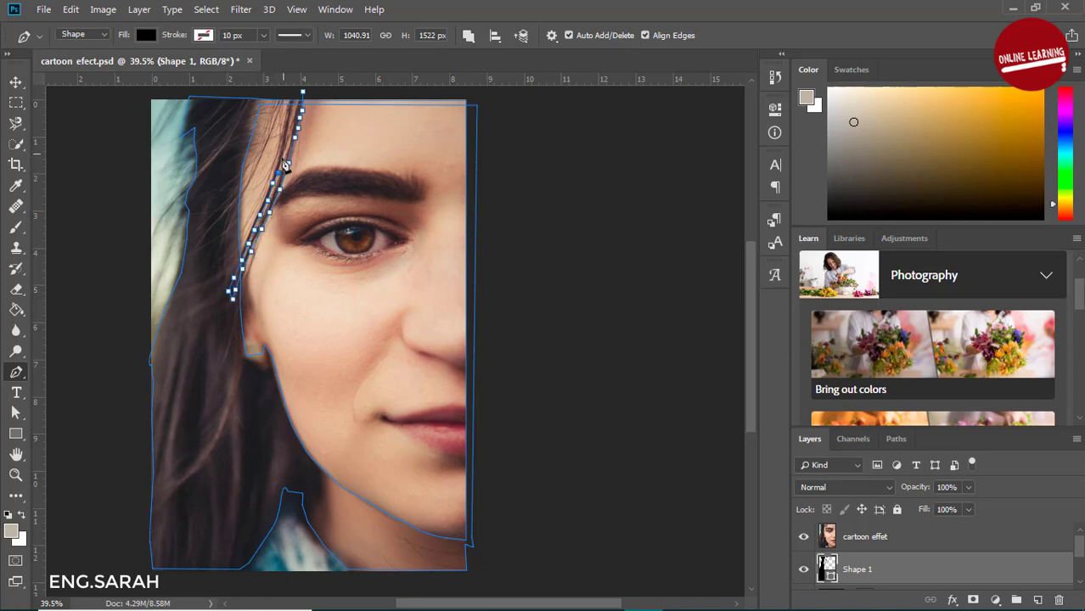
click(302, 91)
click(805, 536)
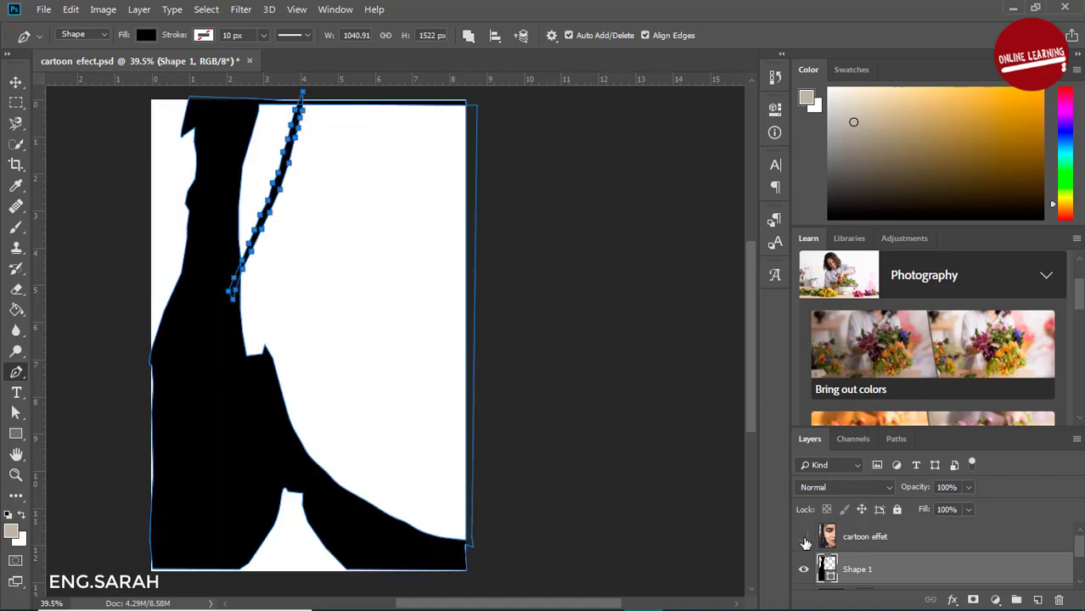
click(804, 537)
click(468, 35)
click(485, 72)
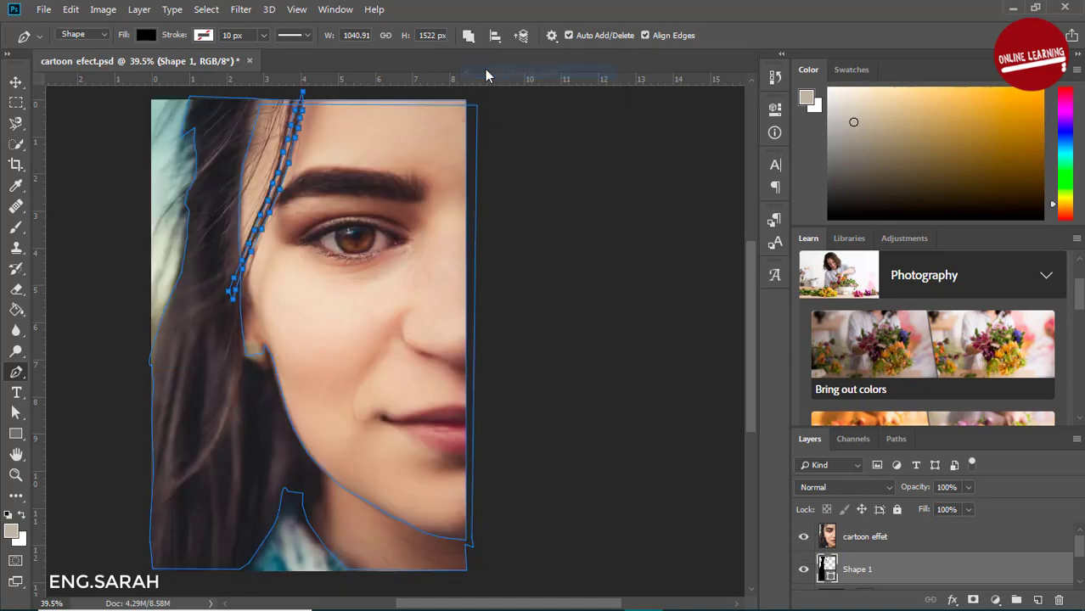
Step: Redraw the strand with anchors down the hairline to its lower tip
click(297, 92)
click(290, 107)
click(288, 119)
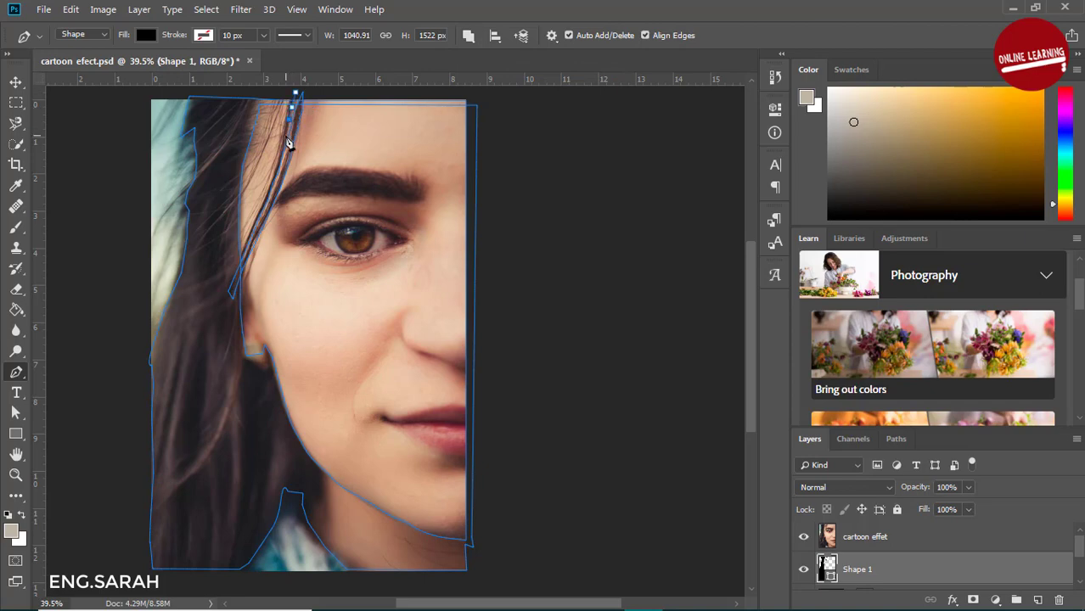
click(283, 148)
click(272, 181)
click(265, 197)
click(258, 211)
click(252, 221)
click(248, 232)
click(243, 245)
click(227, 269)
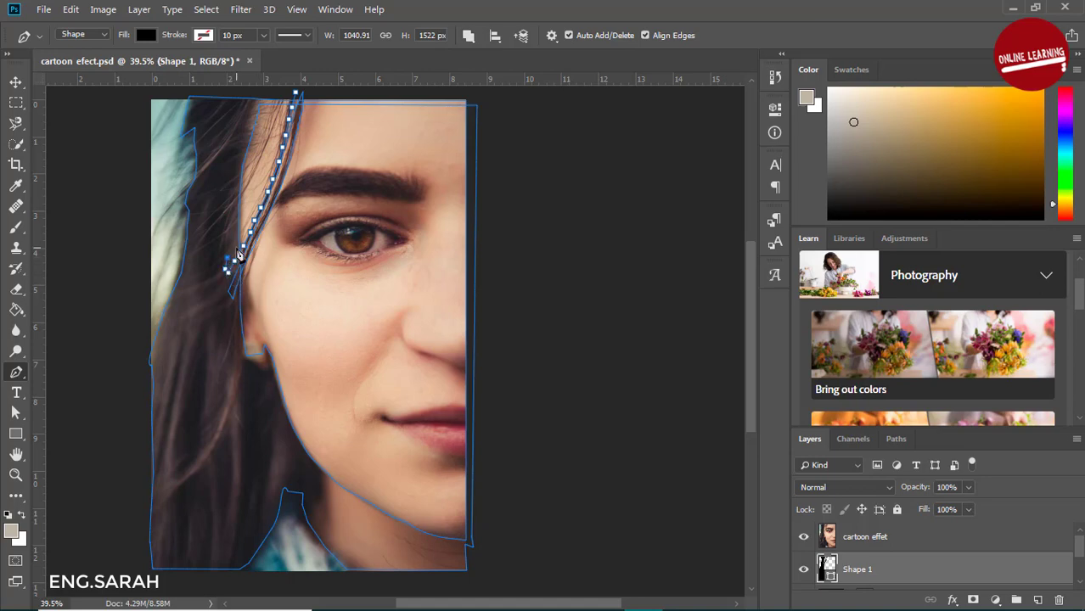
Step: Trace the strand's other side back up the hairline to its top anchor
click(239, 253)
click(243, 241)
click(248, 228)
click(252, 216)
click(256, 203)
click(263, 185)
click(269, 171)
click(274, 158)
click(279, 143)
click(282, 128)
click(284, 110)
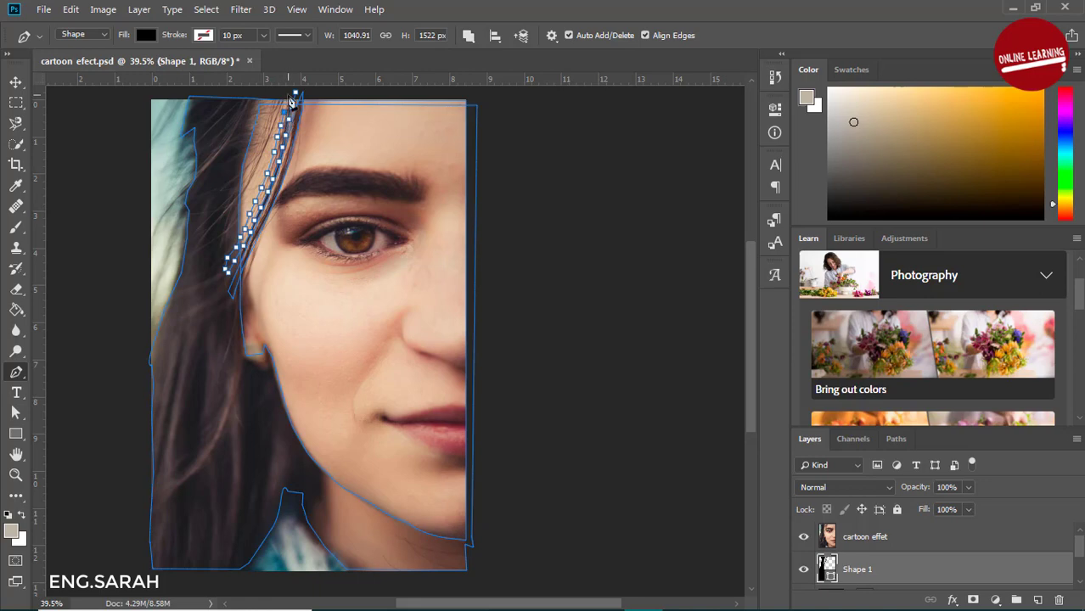
click(296, 95)
Step: Check the strand with the photo hidden and merge it into the hair via Combine Shapes
click(803, 537)
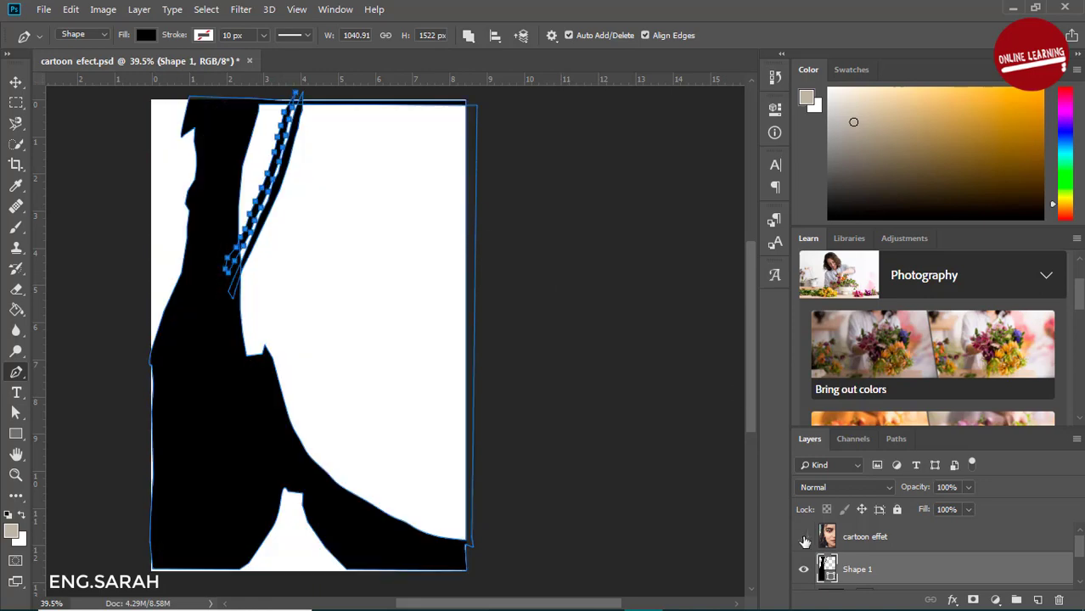
click(803, 536)
click(468, 35)
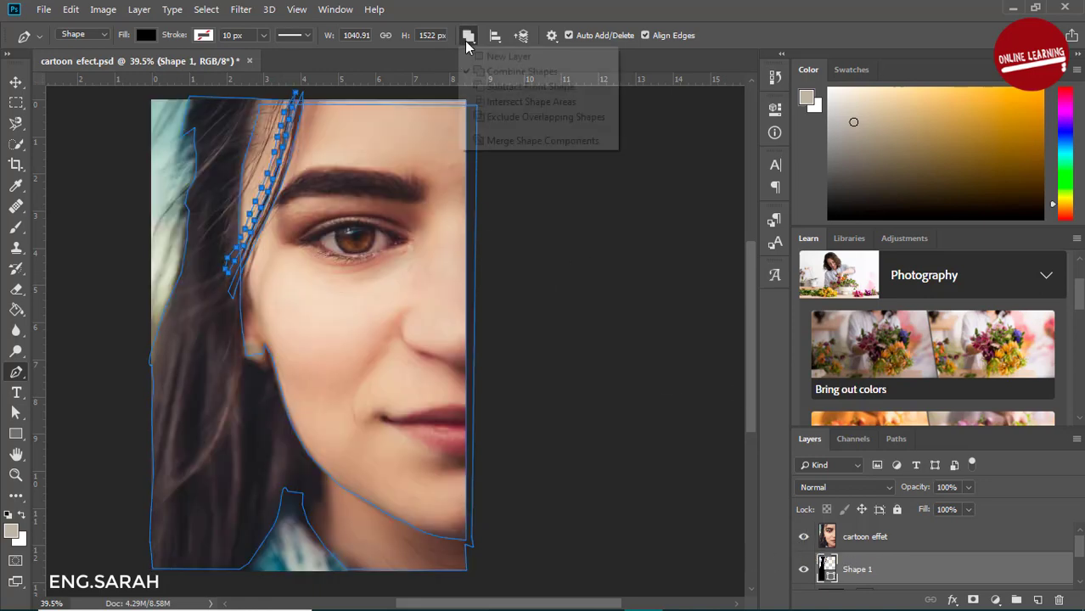
click(510, 73)
Step: Trace the eyebrow's outer tip, top edge and inner tip with pen points
click(421, 201)
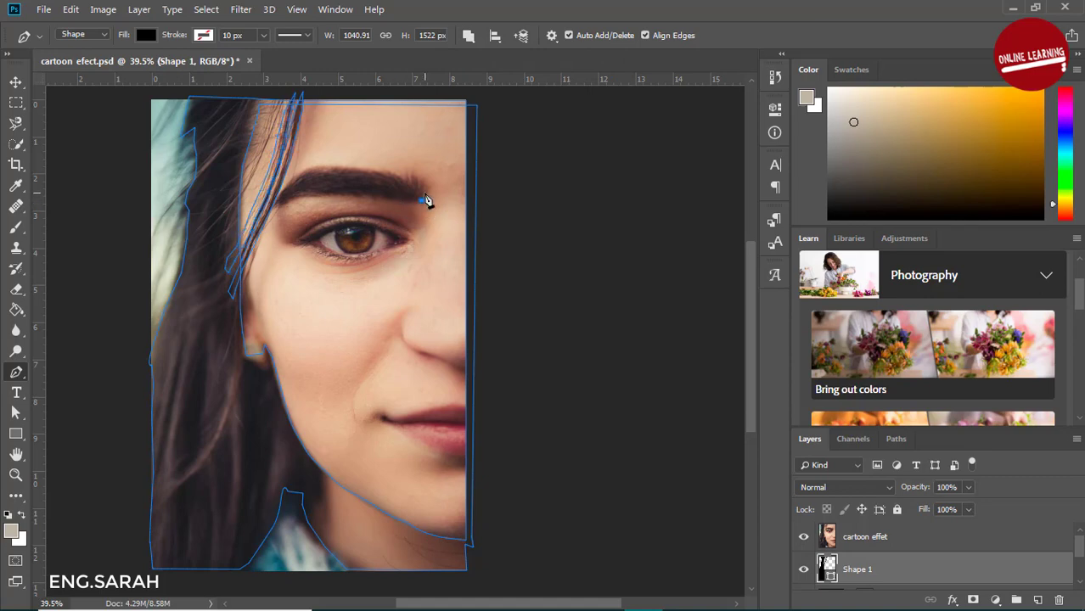
click(419, 182)
click(409, 176)
click(389, 172)
click(382, 171)
click(366, 170)
click(349, 170)
click(337, 166)
click(320, 167)
click(301, 174)
click(292, 186)
Step: Trace the eyebrow's underside back to its outer end, closing the outline
click(273, 205)
click(285, 203)
click(304, 194)
click(323, 193)
click(341, 193)
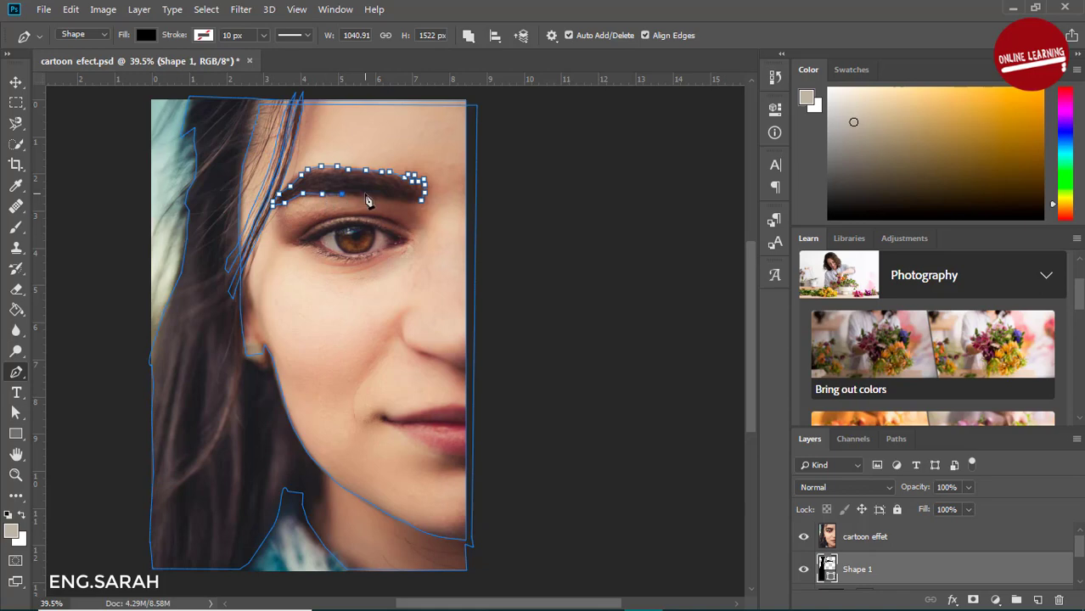
click(367, 197)
click(388, 199)
click(406, 202)
click(422, 206)
Step: Check the eyebrow against the photo and combine it with the hair shape
click(804, 537)
click(805, 537)
click(468, 35)
click(520, 71)
Step: Zoom in on the eyebrow area
click(15, 475)
click(64, 34)
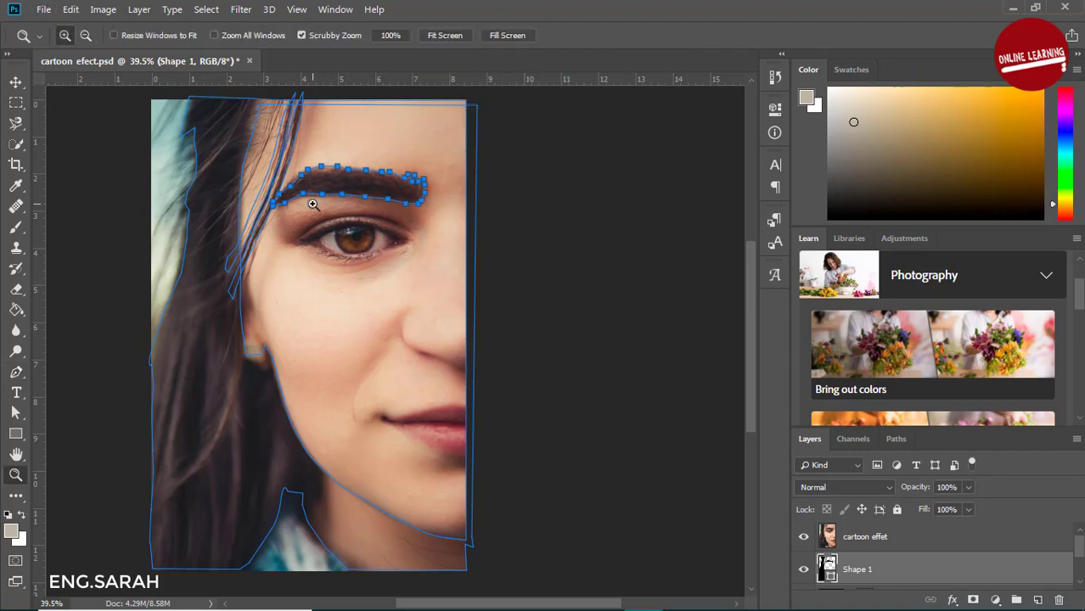
click(318, 184)
drag(324, 218, 323, 258)
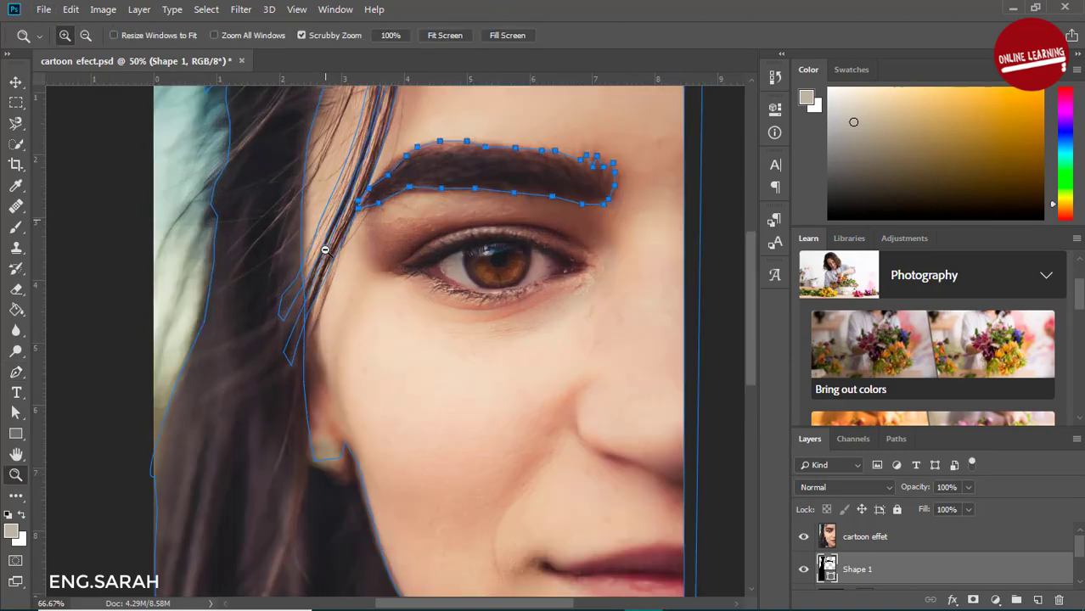
click(15, 372)
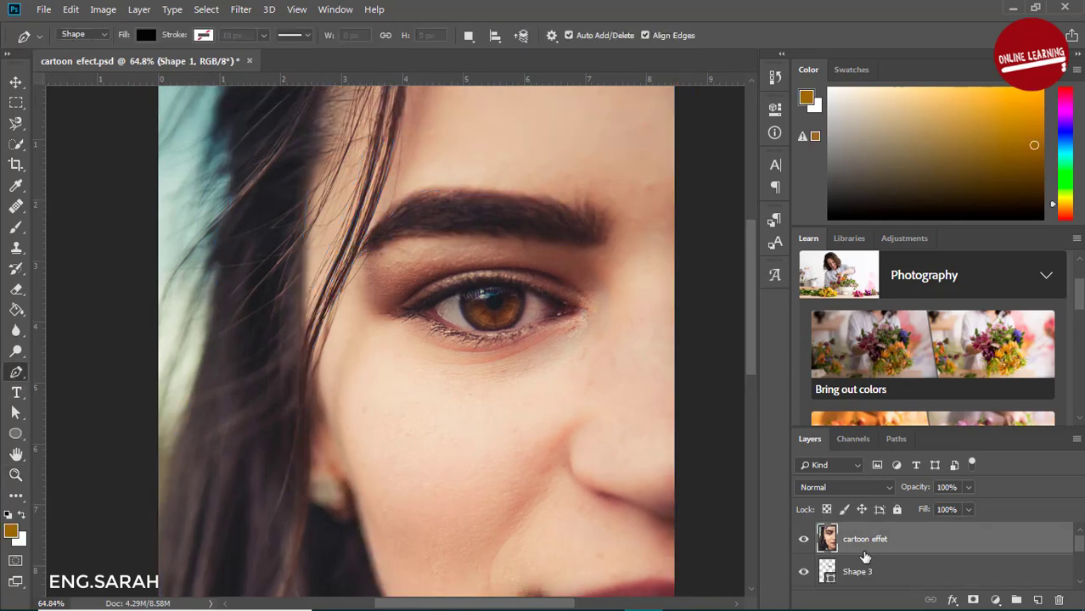
Step: With Shape 3 selected and New Layer mode, trace the lower eyelid to the inner corner
click(862, 569)
click(468, 34)
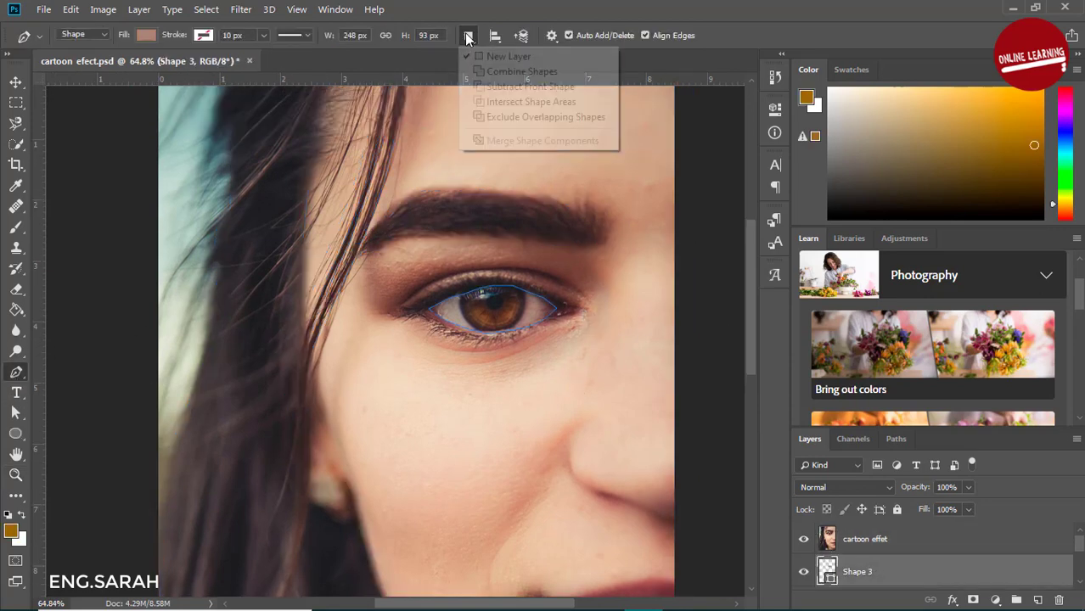
click(478, 59)
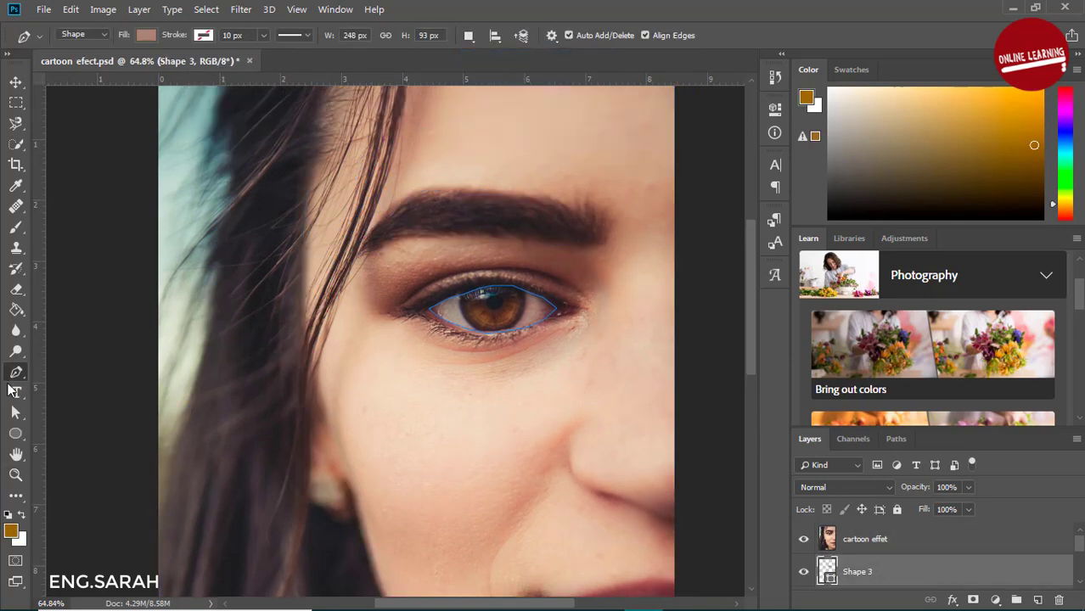
click(576, 315)
click(544, 323)
click(528, 328)
click(513, 335)
click(485, 338)
click(454, 332)
click(432, 323)
click(415, 311)
click(403, 308)
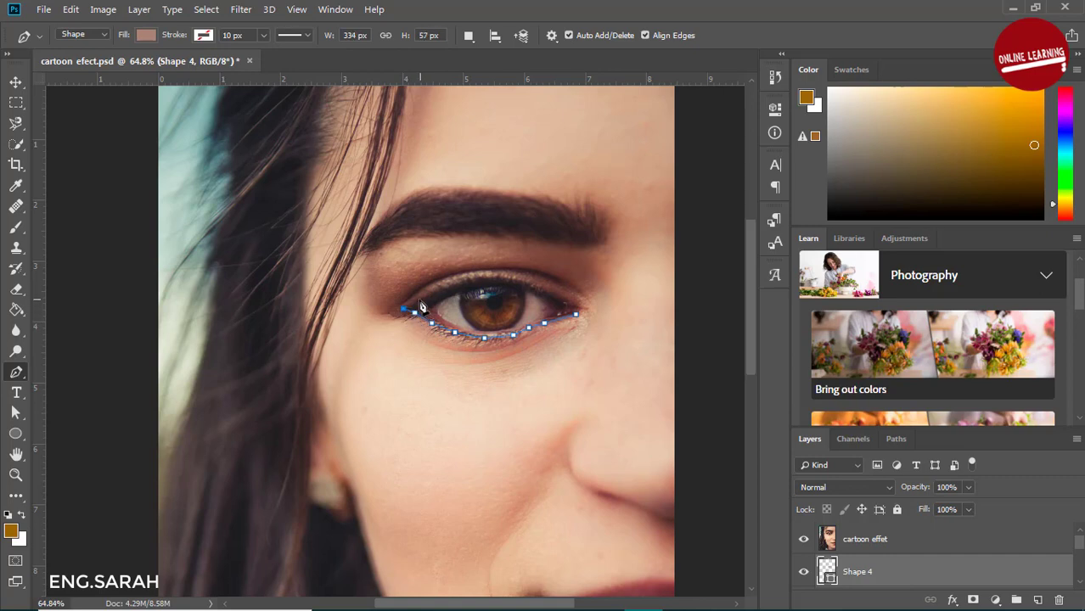
Step: Trace the upper eyelid back to the outer corner, closing the eye outline
click(438, 292)
click(465, 280)
click(496, 278)
click(521, 284)
click(541, 288)
click(559, 298)
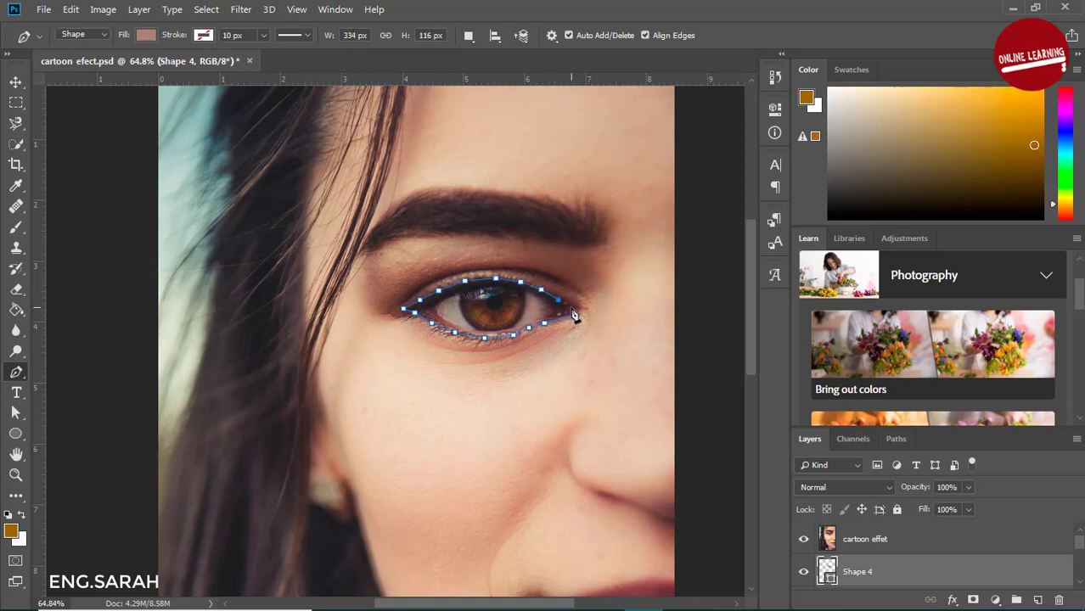
click(572, 306)
click(578, 317)
Step: Toggle the photo and Shape 4 visibility to compare the eye outline
click(804, 542)
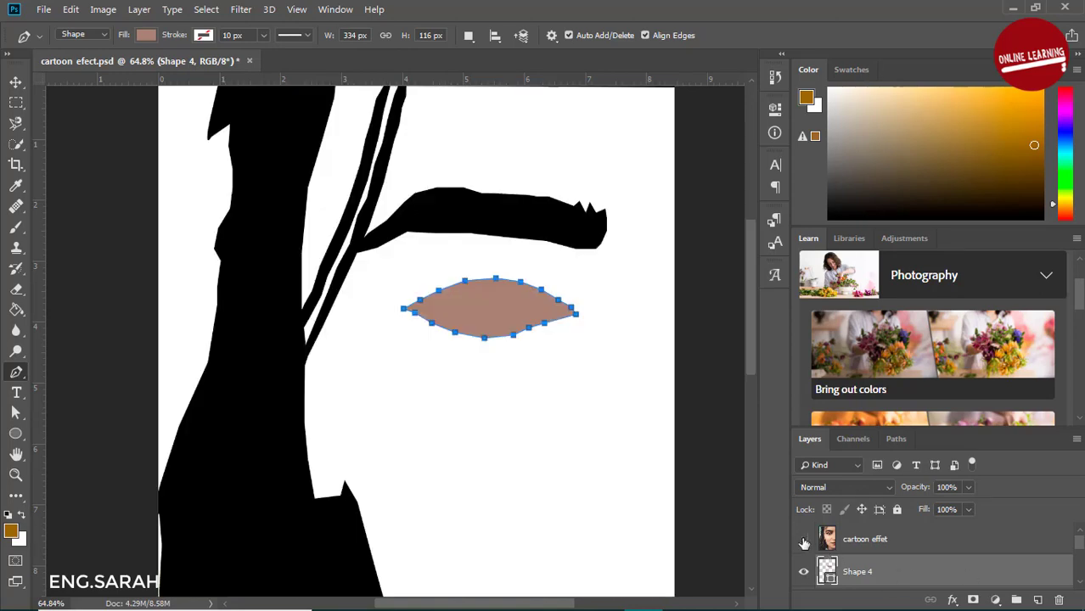
click(803, 542)
click(805, 574)
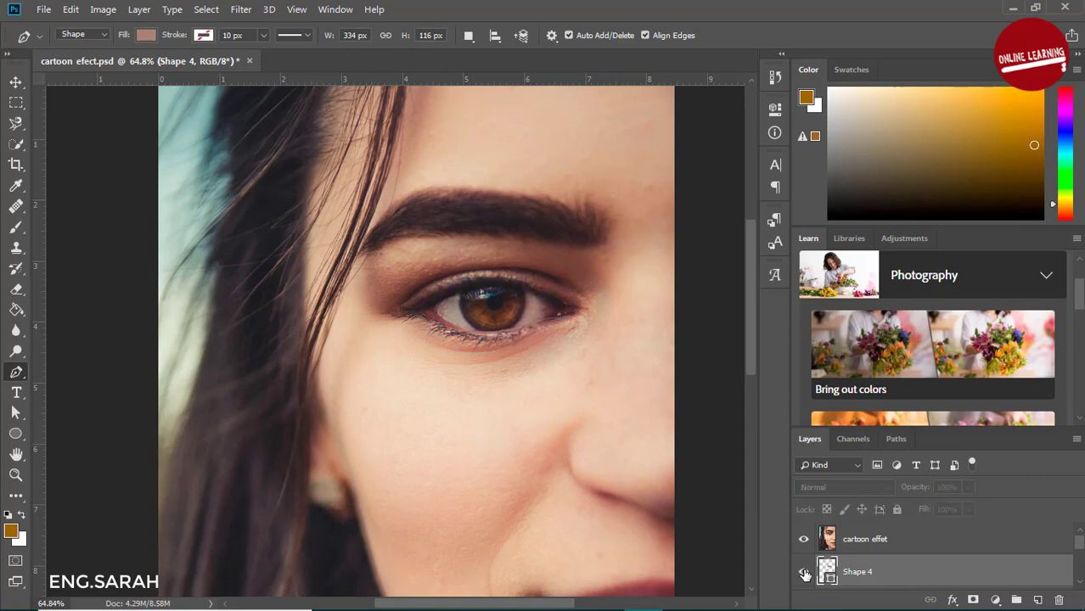
click(804, 573)
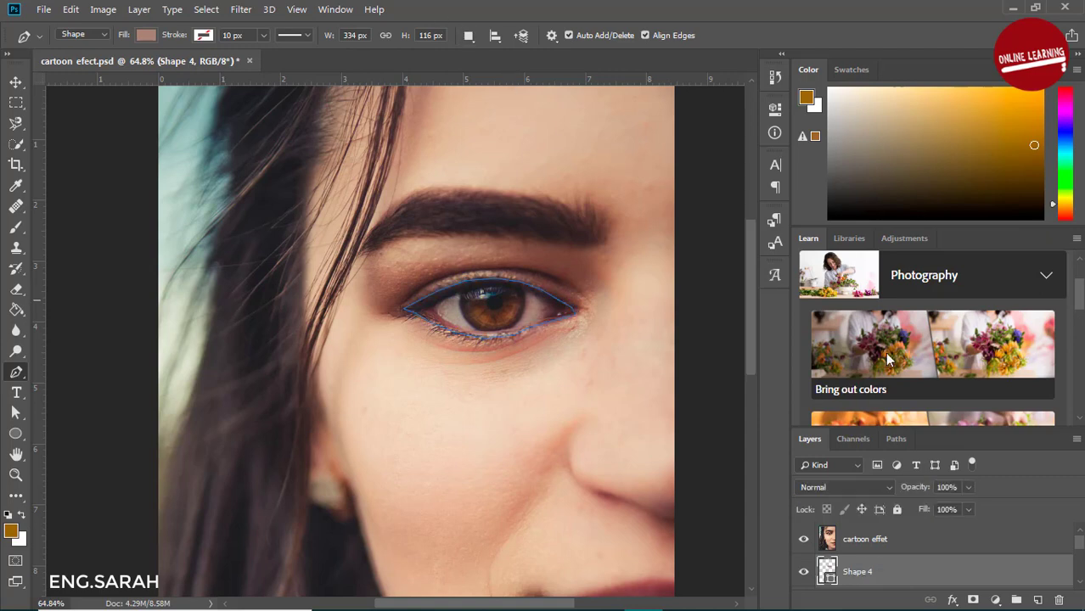
scroll(1080, 535, down, 2)
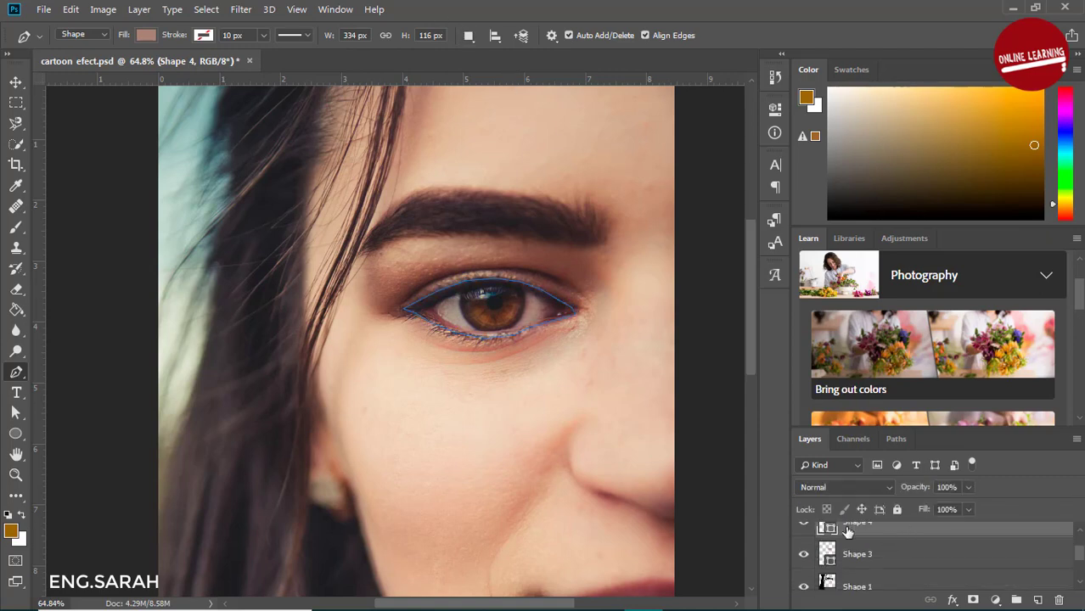
Step: Change Shape 4's fill to near-black #030100
double_click(832, 531)
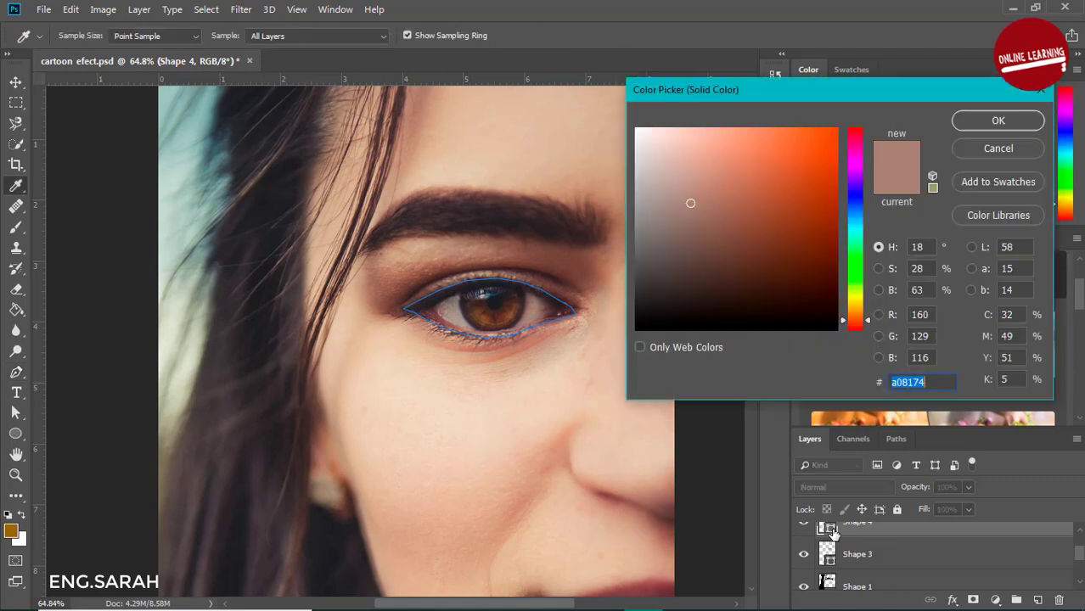
click(831, 328)
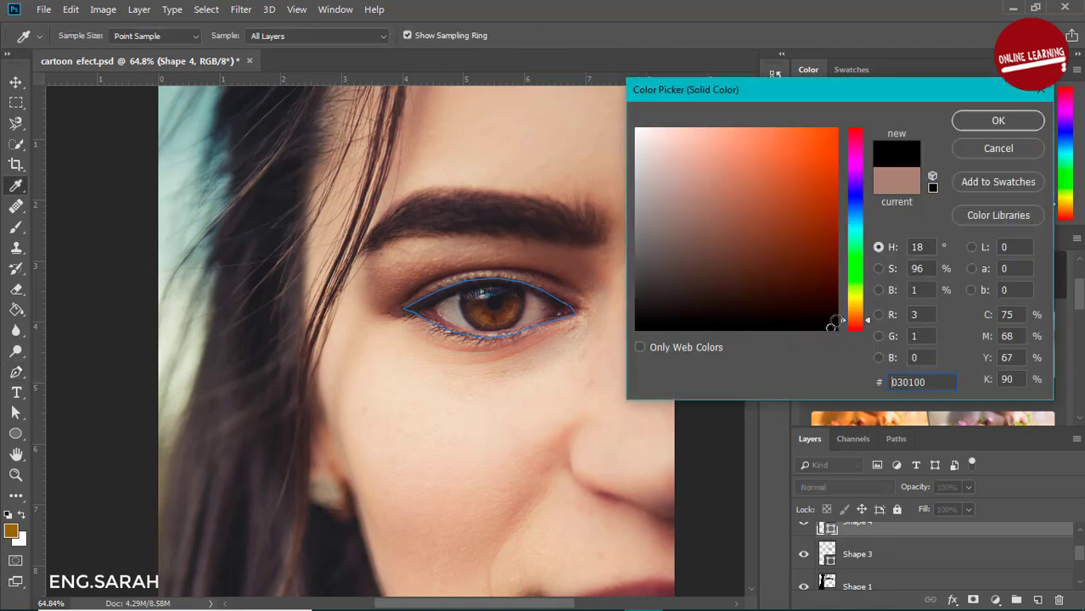
click(994, 121)
Step: Hide the photo layer and move Shape 3 above Shape 4
scroll(825, 586, up, 2)
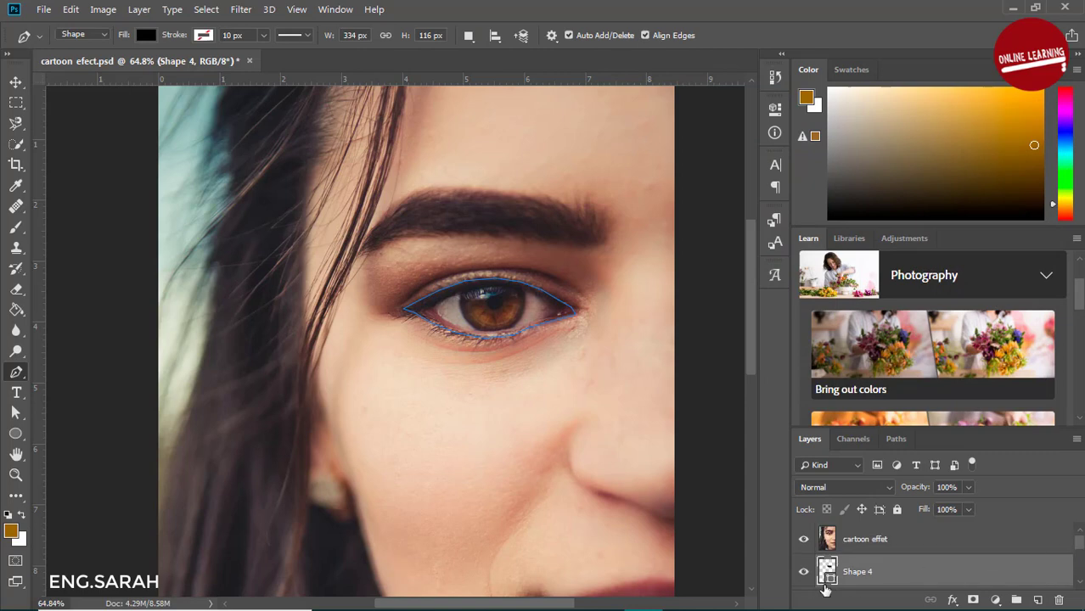
click(804, 541)
scroll(1082, 548, down, 1)
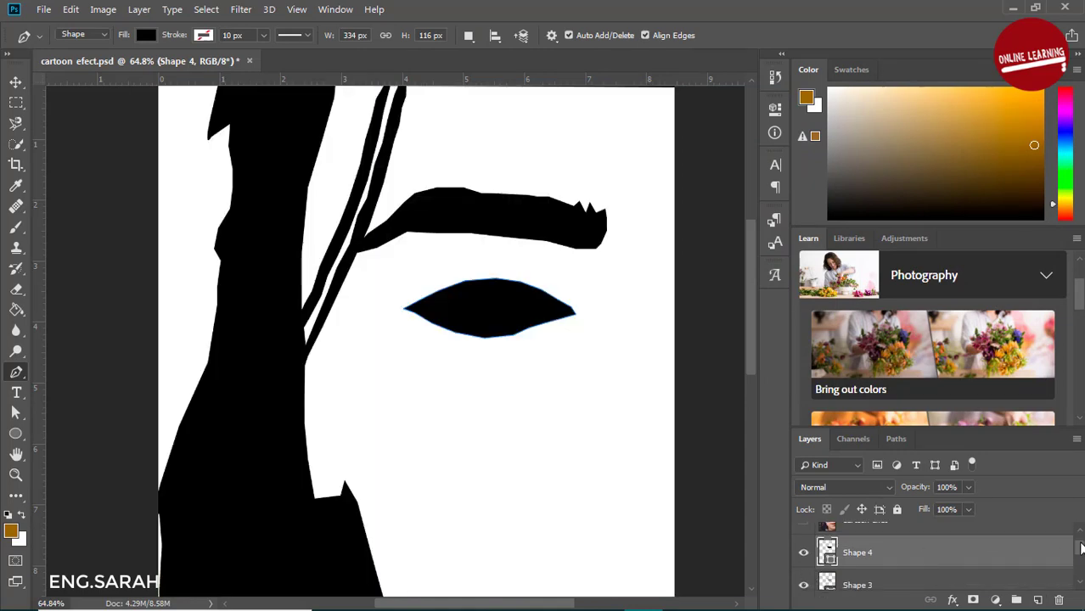
drag(973, 576, 972, 529)
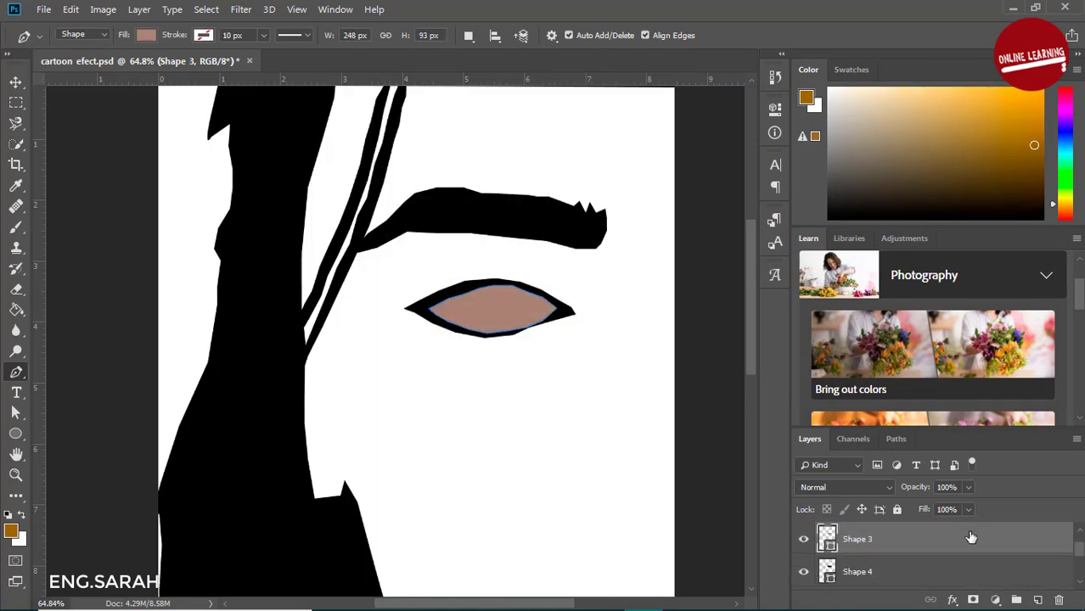
scroll(1078, 552, up, 1)
Step: Show the cartoon effet photo layer and set path operations to New Layer
click(892, 544)
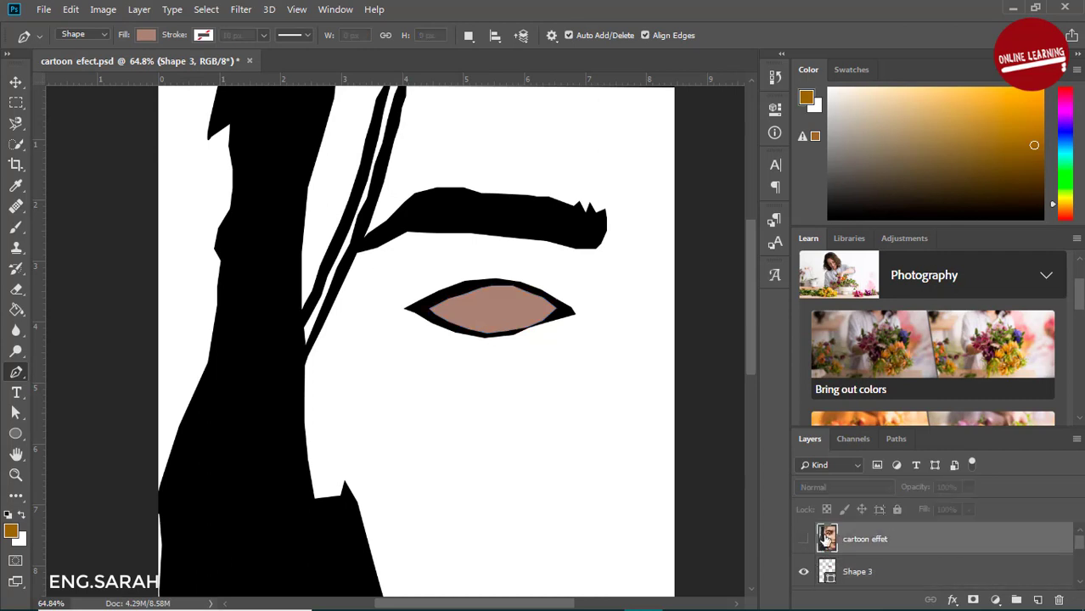
click(803, 539)
click(495, 34)
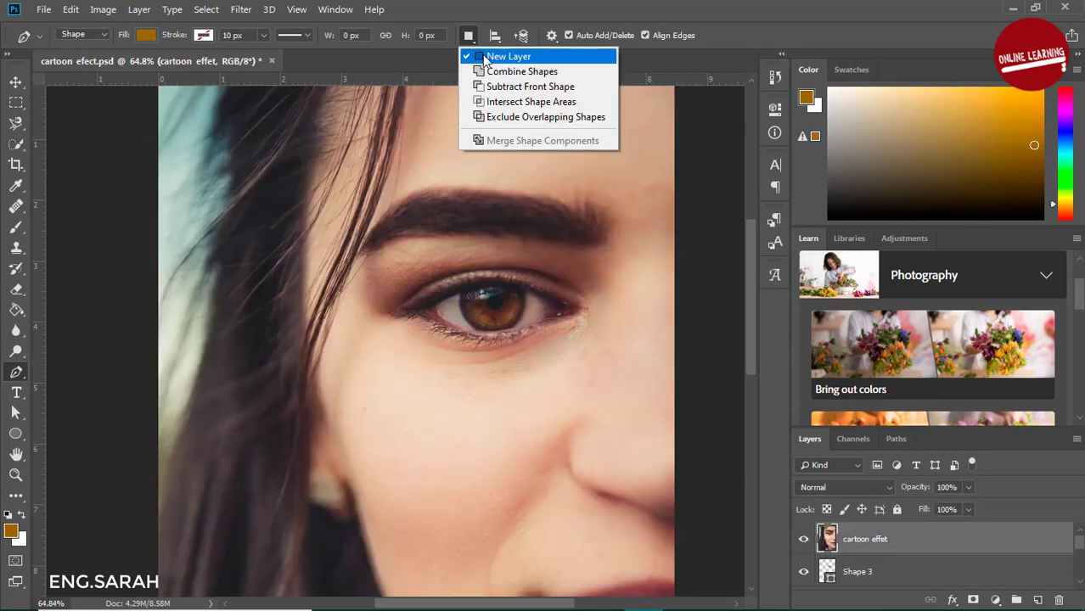
click(484, 52)
Step: Draw an ellipse over the iris and enlarge it with Free Transform
click(14, 435)
drag(514, 290, 470, 332)
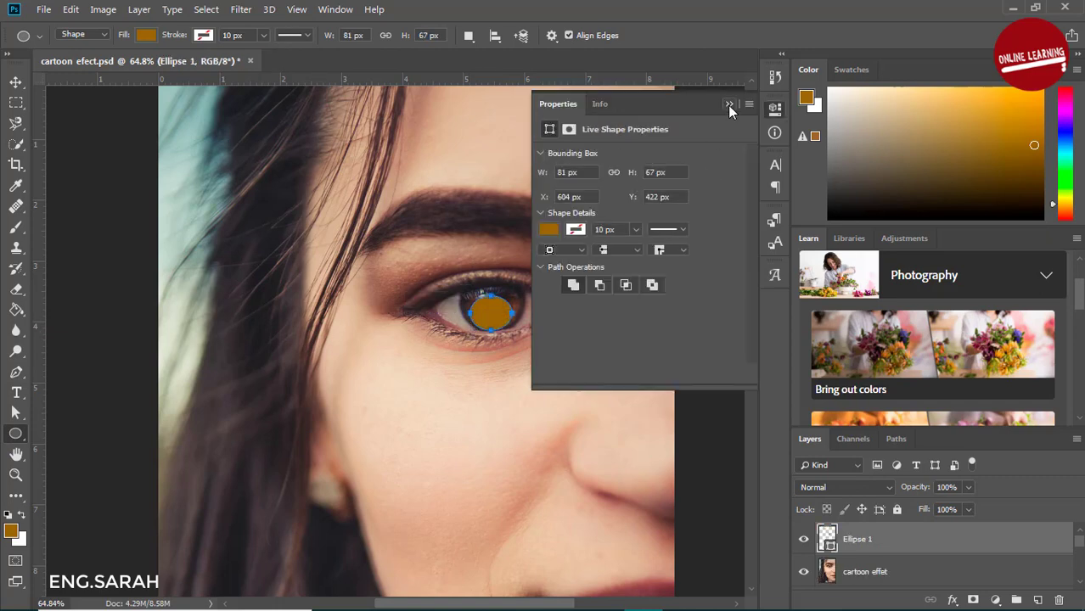
click(729, 105)
key(ctrl+t)
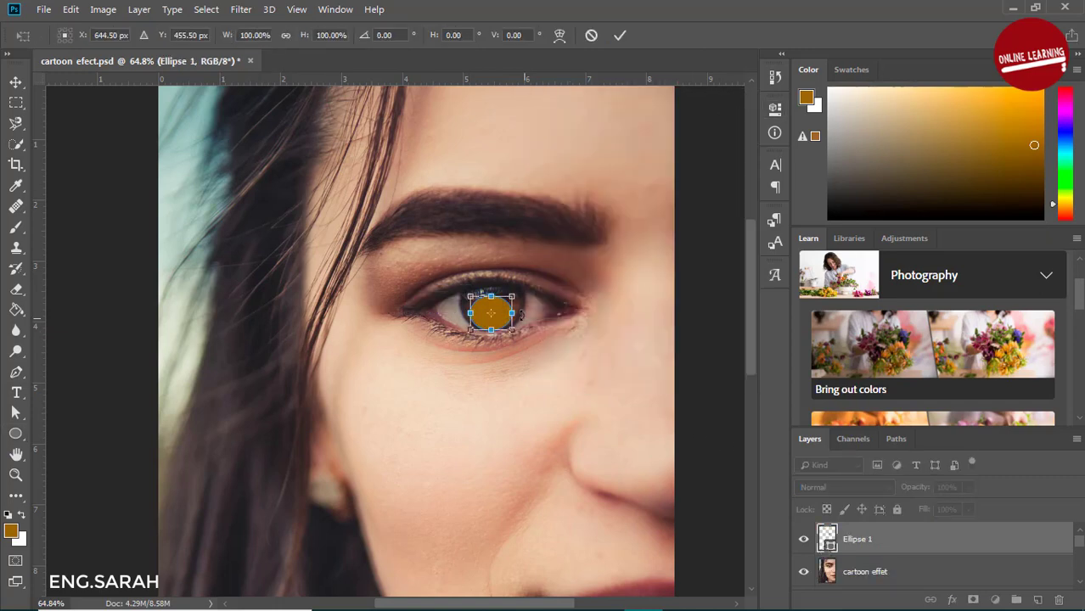
mouse_move(512, 295)
mouse_down()
mouse_move(520, 285)
mouse_move(461, 308)
mouse_up()
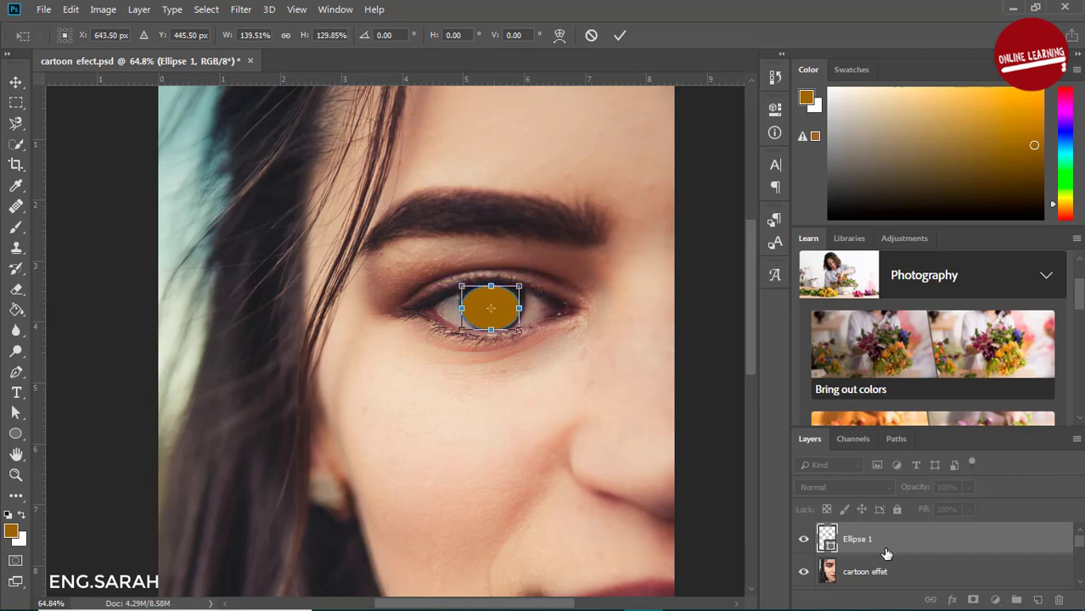
key(Return)
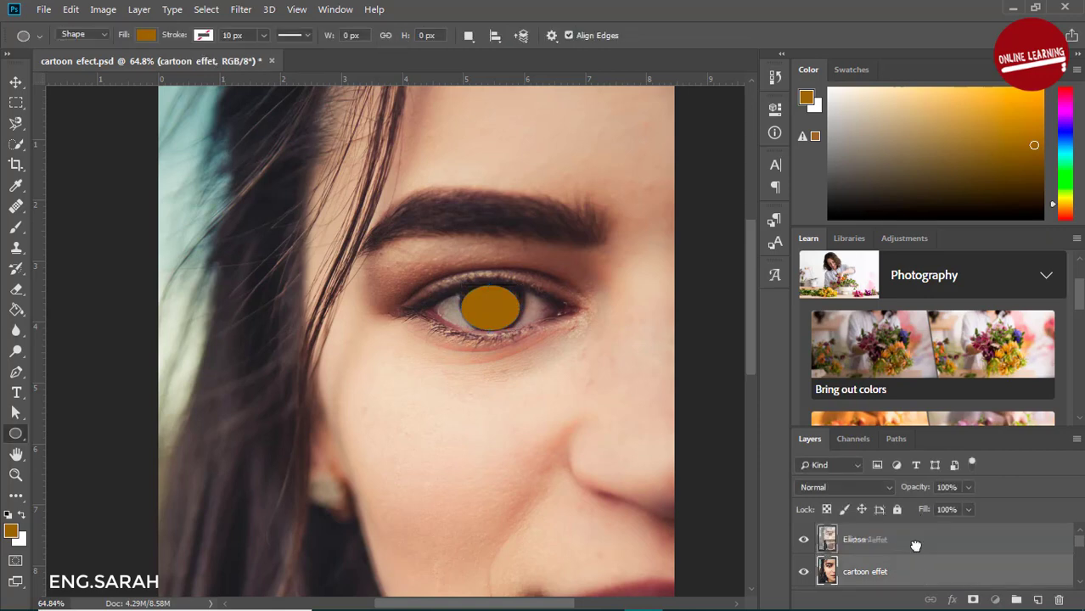
Step: Move the photo above Ellipse 1, clip Ellipse 1 to Shape 3, and hide the photo
drag(922, 568, 912, 534)
click(979, 567)
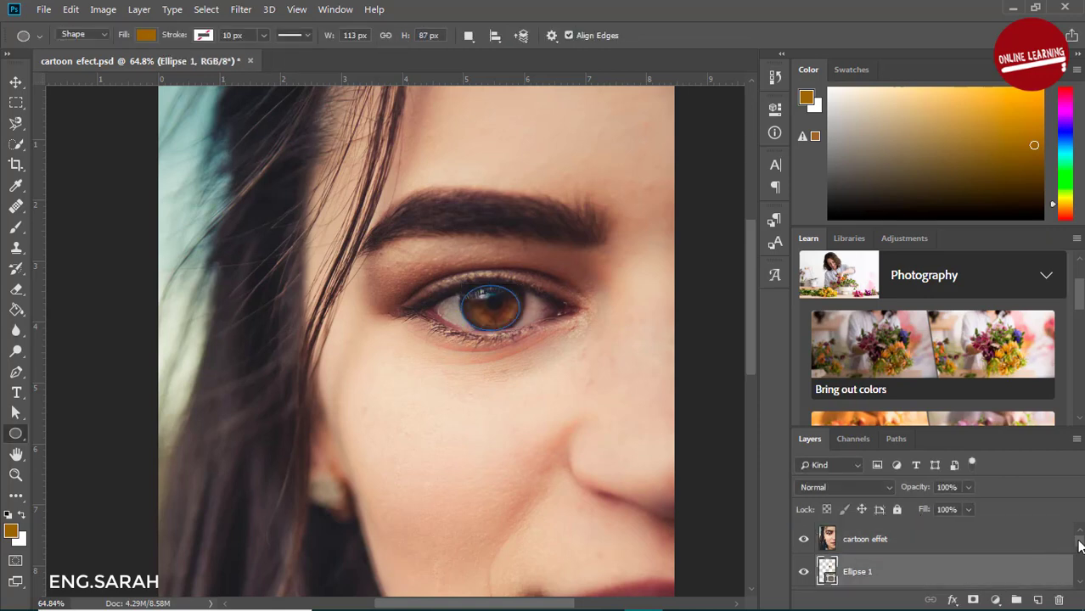
scroll(1011, 552, down, 1)
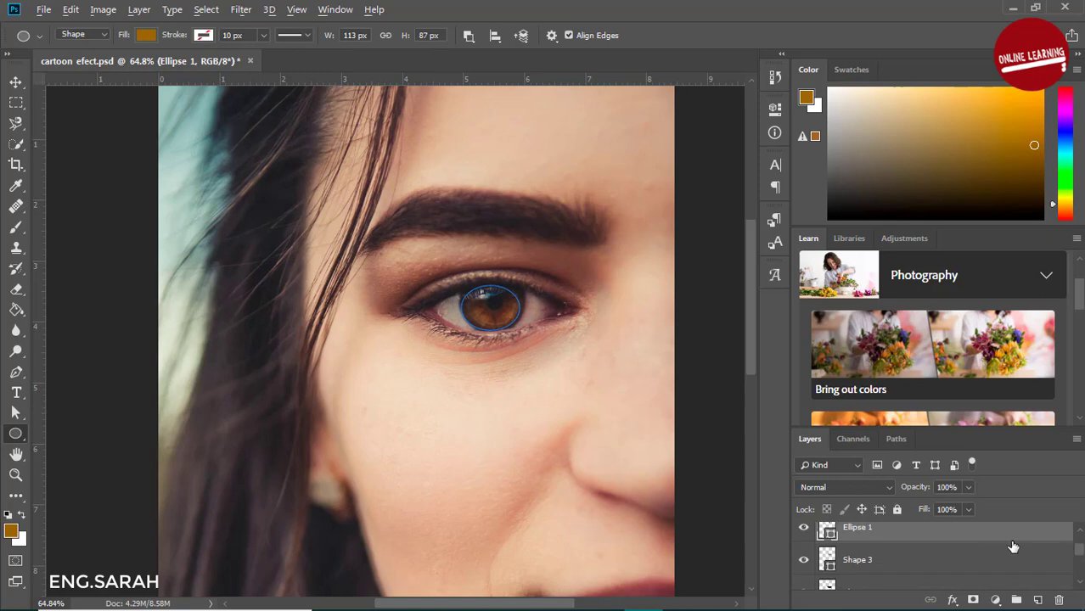
alt+click(1014, 544)
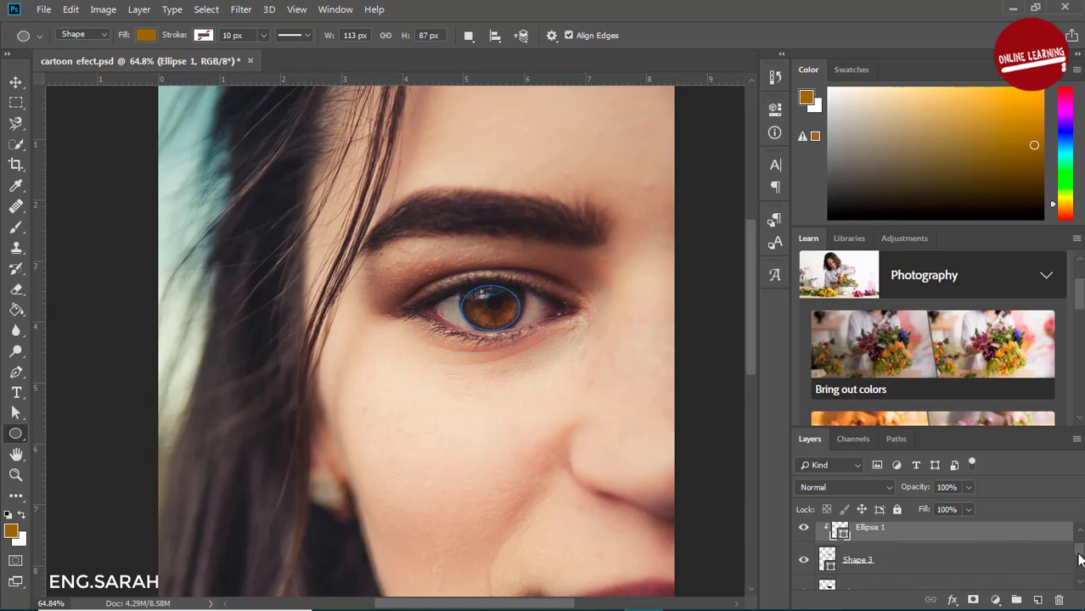
drag(1079, 558, 1077, 551)
click(805, 540)
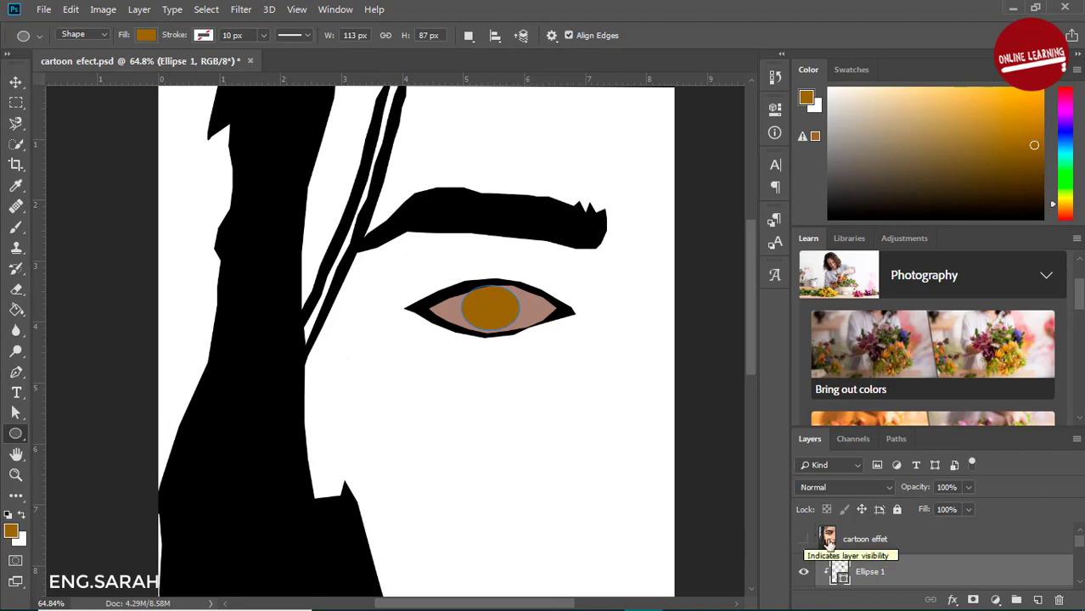
Step: Refill the Ellipse 1 iris with dark brown #3d2b01
click(912, 551)
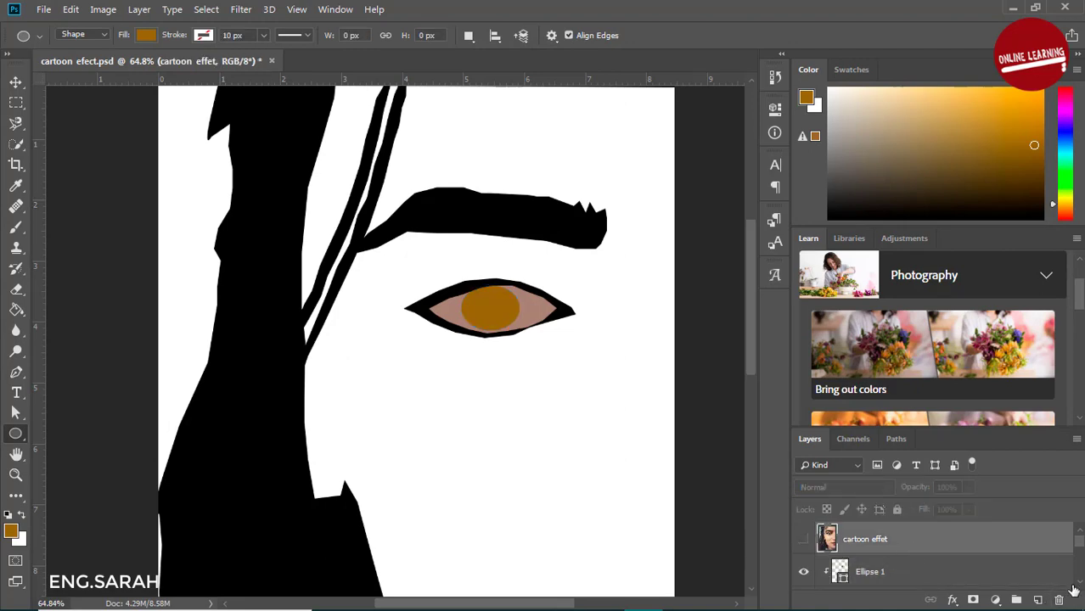
double_click(844, 580)
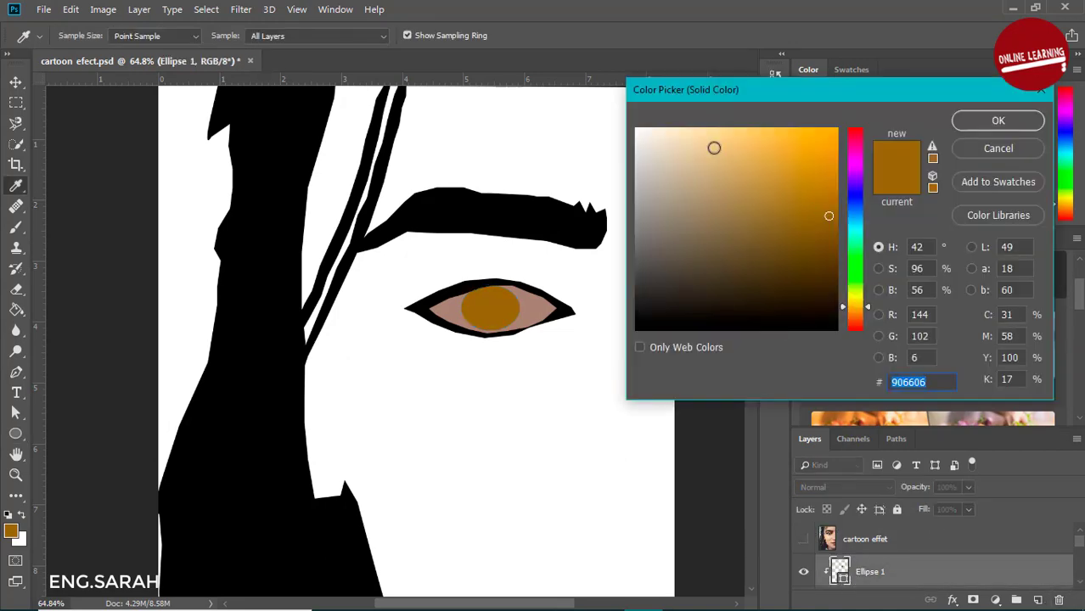
click(835, 282)
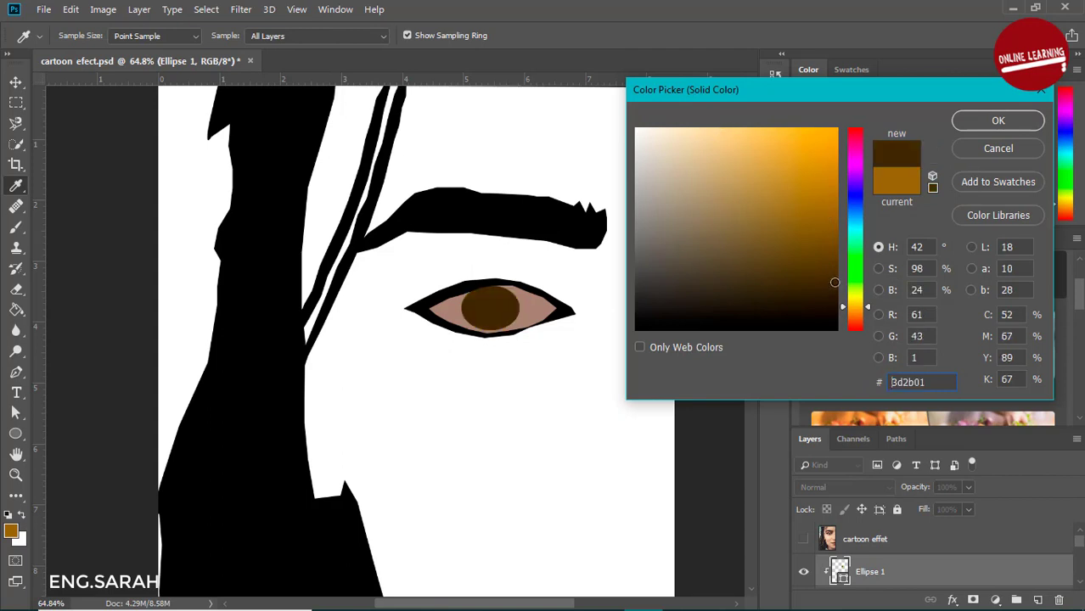
click(980, 124)
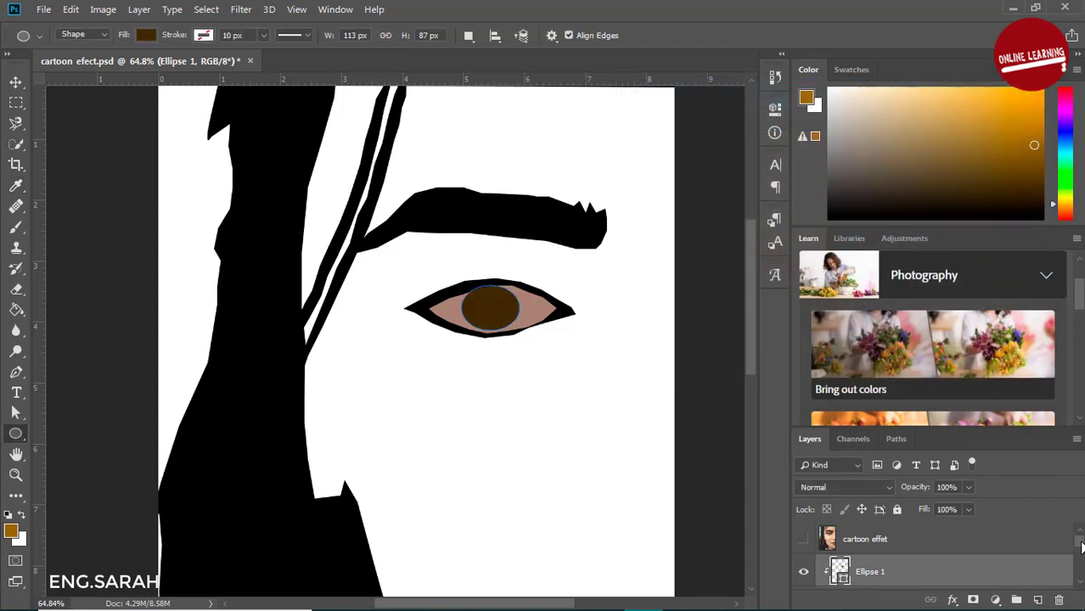
scroll(832, 546, down, 2)
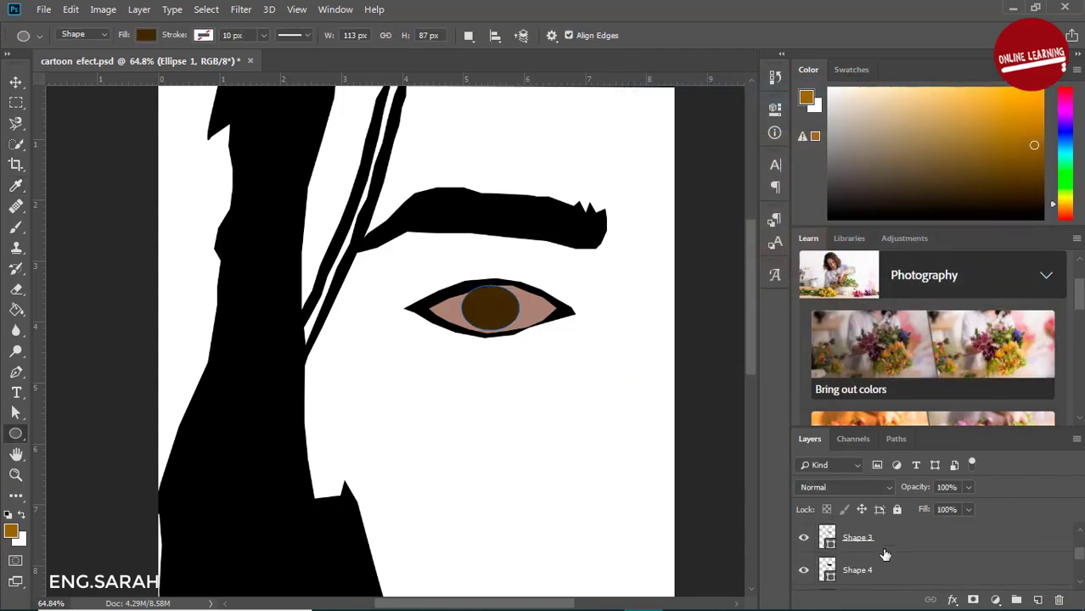
Step: Clip Shape 3 into Shape 4 and fill it white (fff)
alt+click(837, 551)
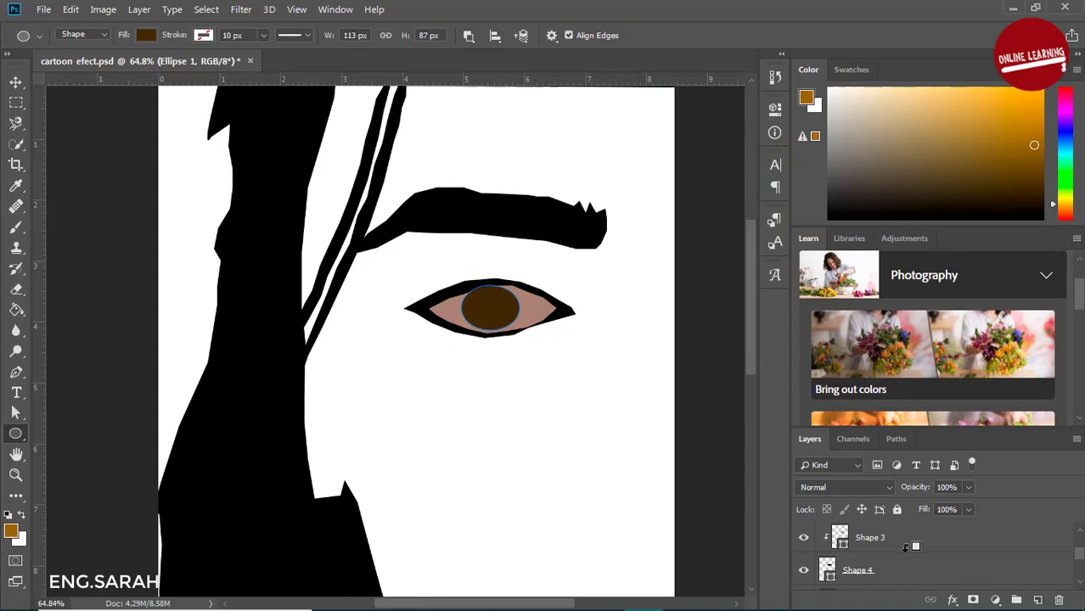
double_click(841, 540)
text(ff)
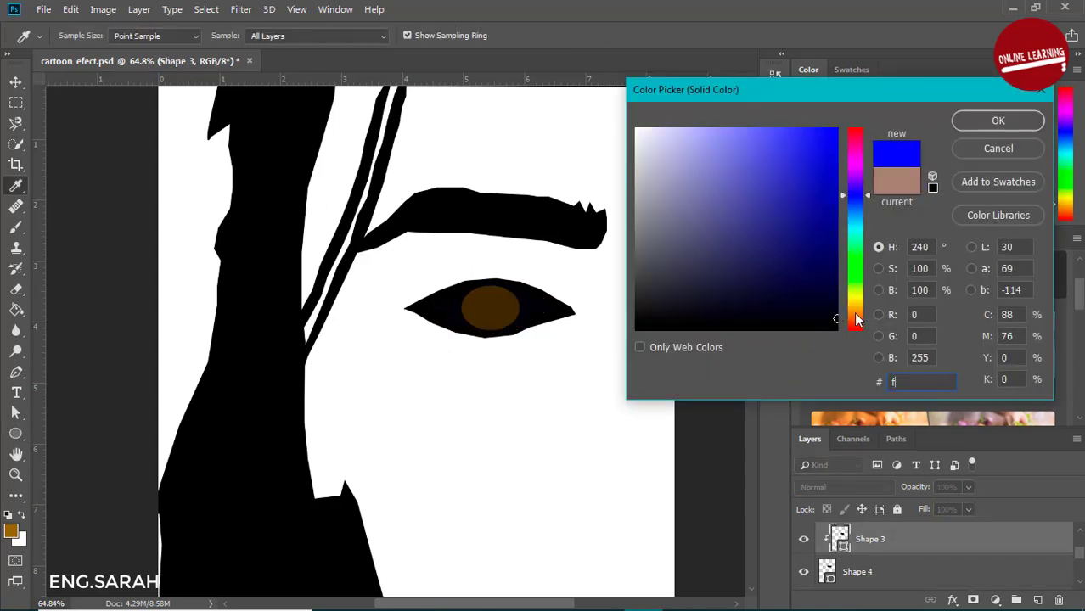
text(f)
key(Return)
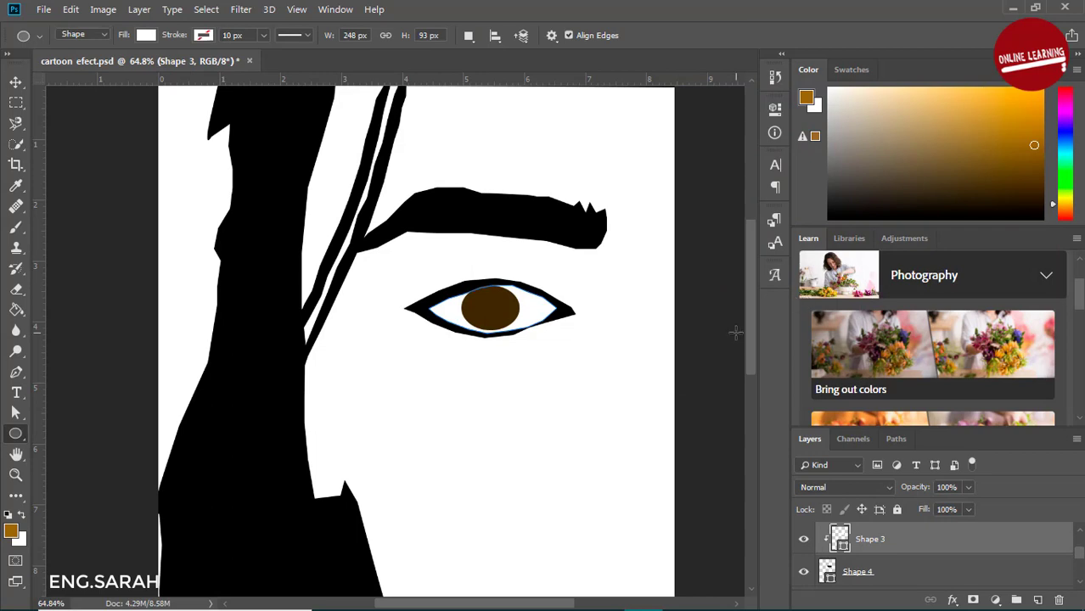
Step: Compare the eye drawing against the cartoon effet photo
scroll(1077, 557, up, 3)
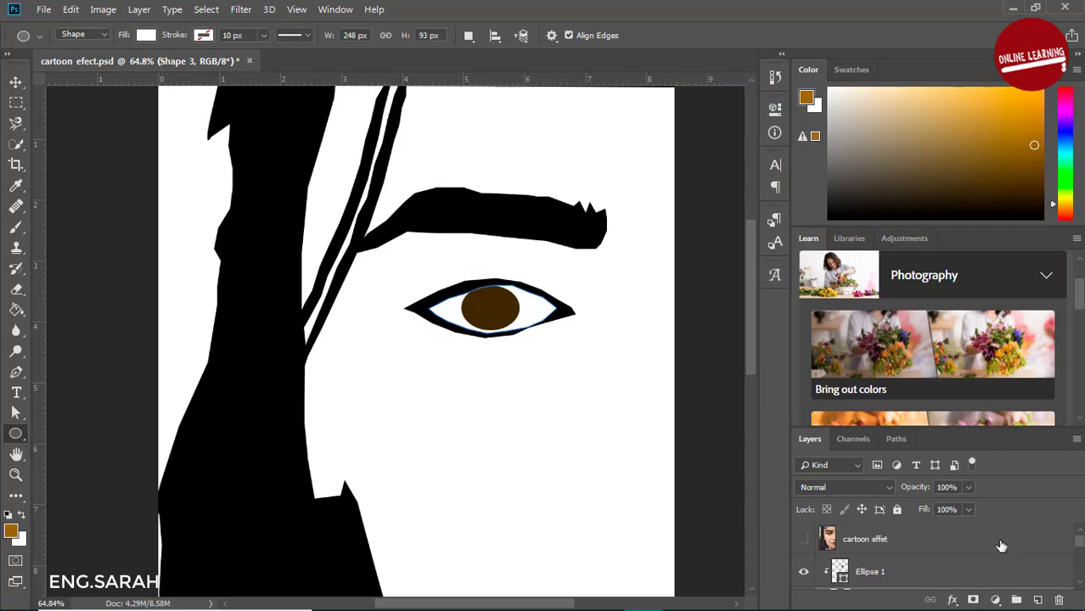
click(865, 540)
double_click(804, 542)
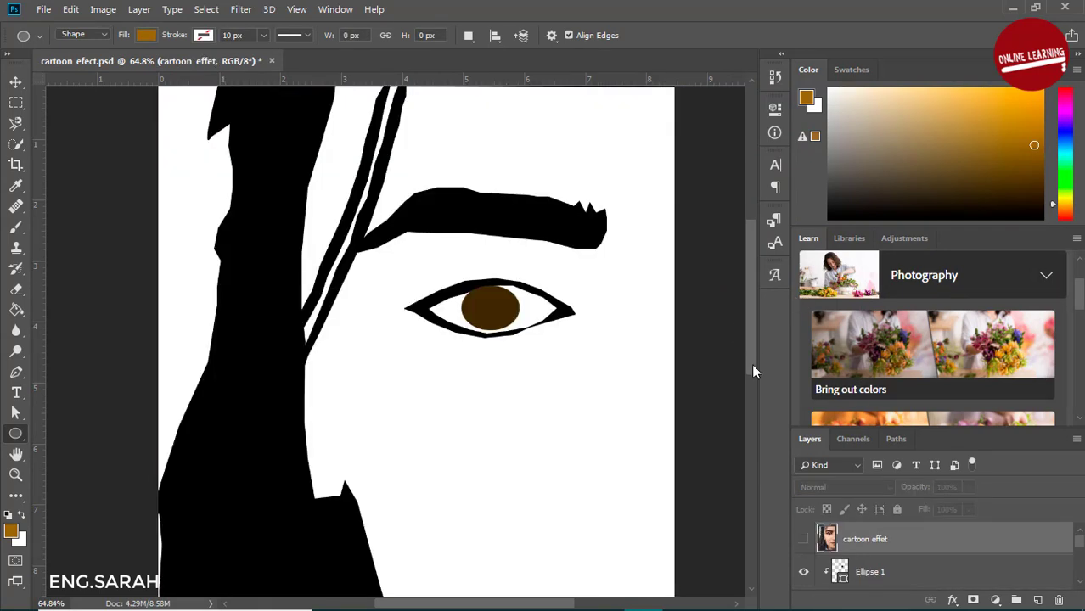
drag(751, 363, 750, 403)
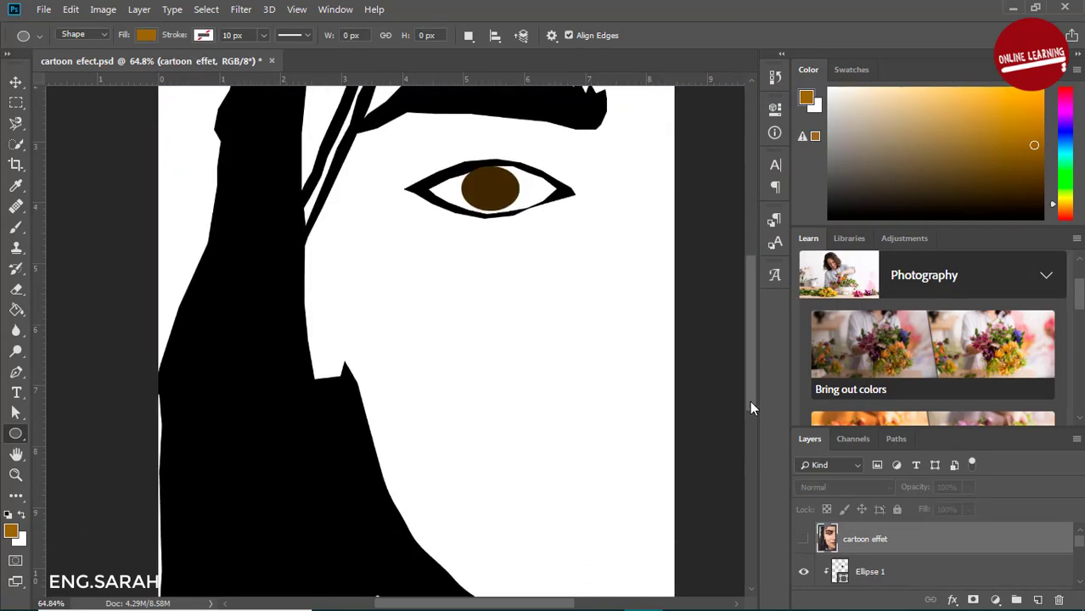
Step: Show the reference photo and pen-trace the upper lip's lower edge
click(804, 541)
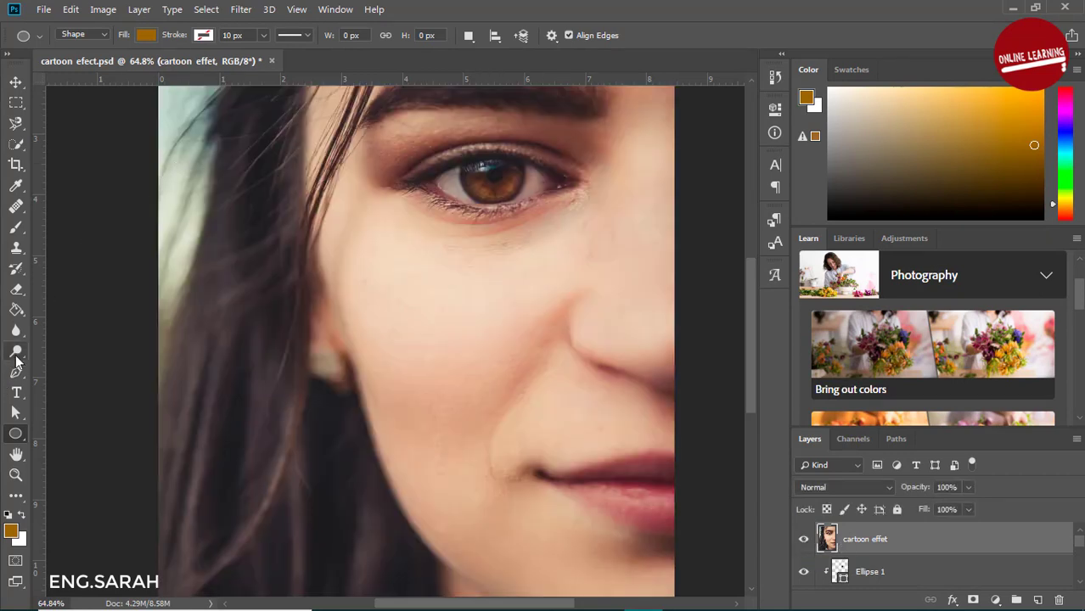
click(15, 372)
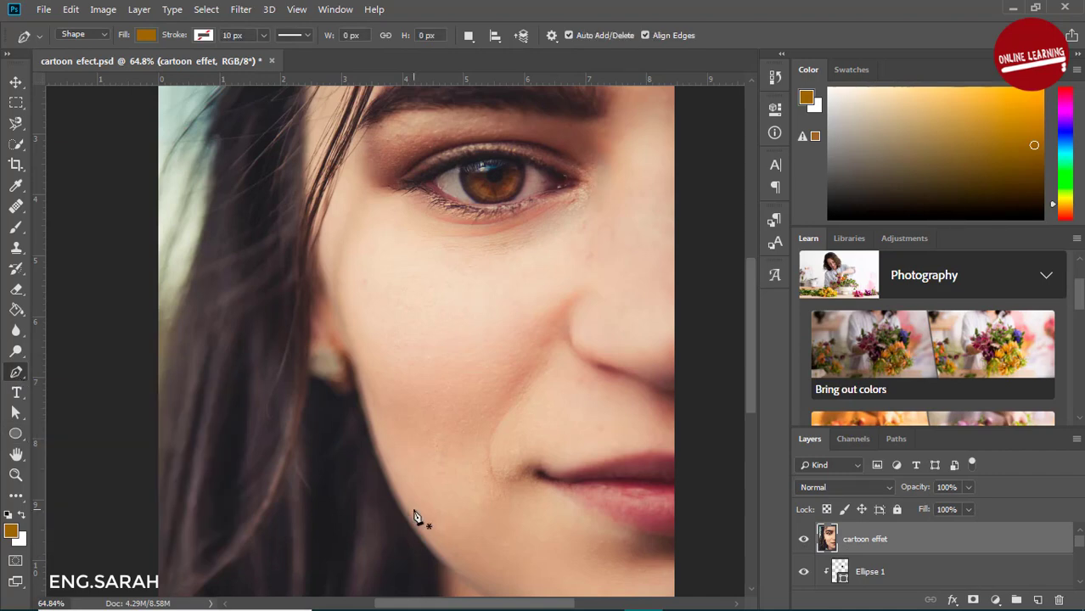
click(673, 537)
click(637, 528)
click(609, 516)
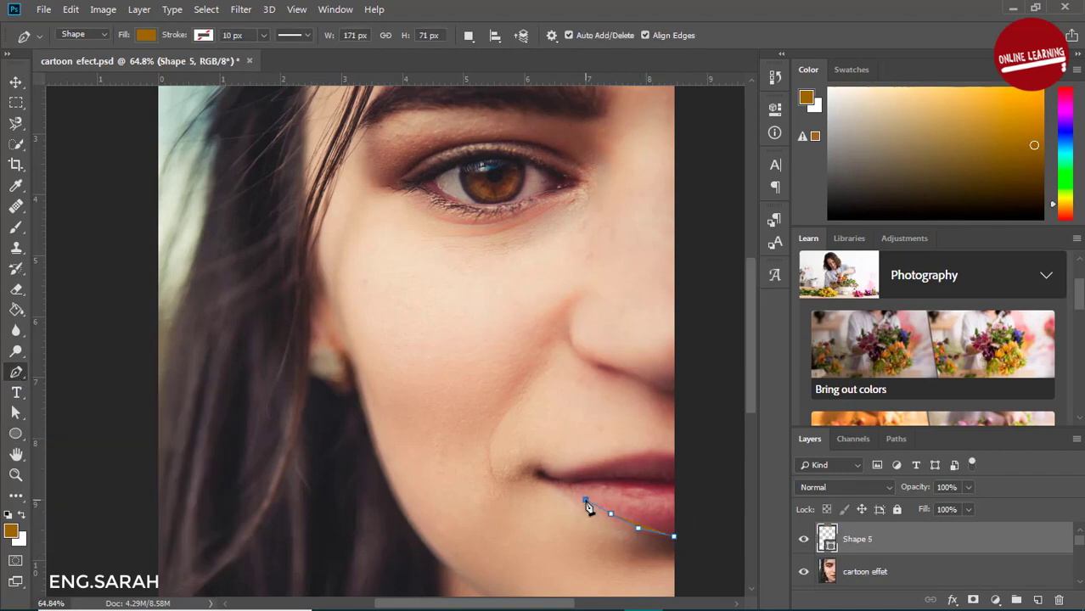
click(585, 499)
click(548, 480)
Step: Trace the upper lip's top edge to its right corner, completing Shape 5
click(560, 476)
click(580, 469)
click(609, 457)
click(627, 453)
click(639, 453)
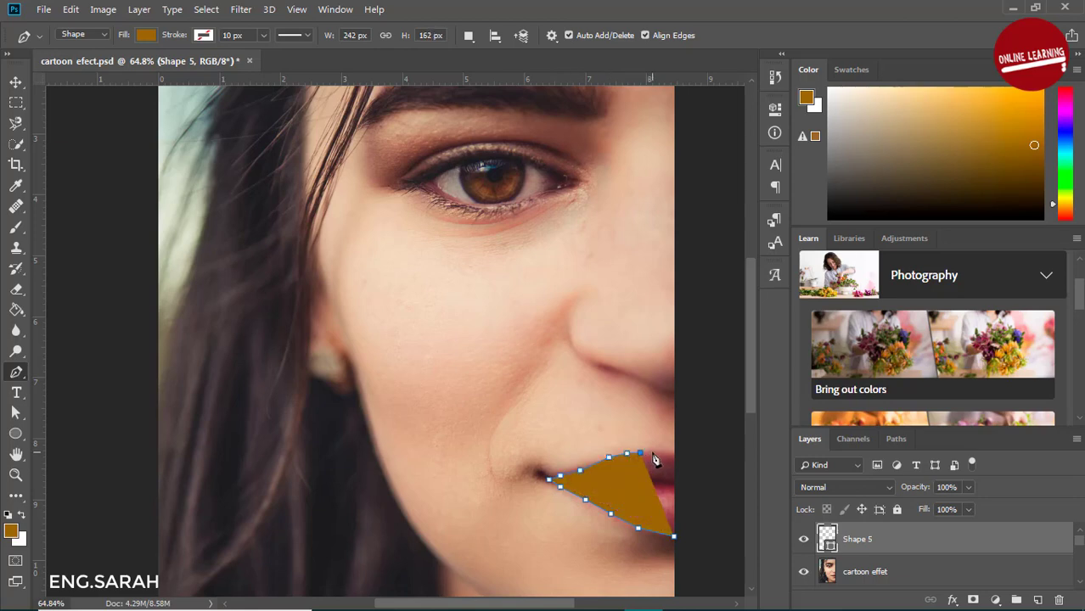
click(653, 452)
click(674, 455)
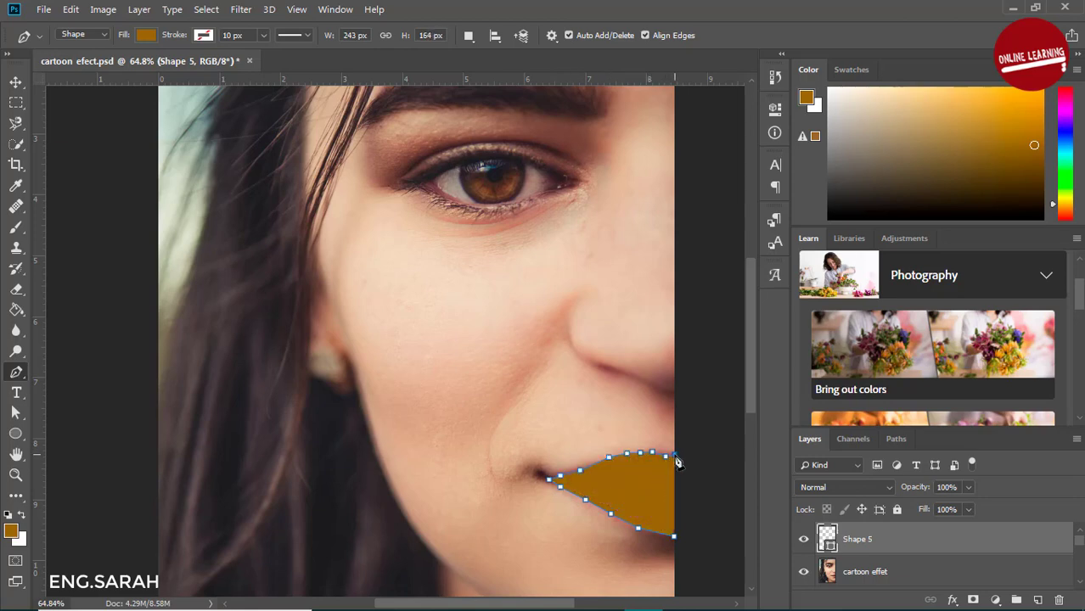
Step: Move the cartoon effet layer above Shape 5 and hide it
click(904, 570)
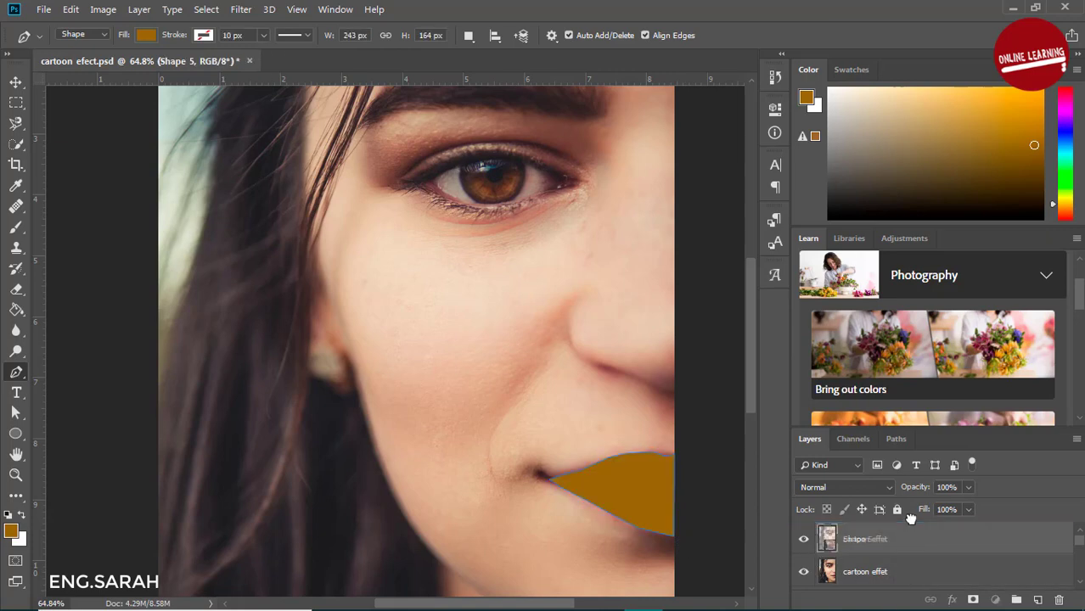
drag(903, 573, 905, 523)
click(804, 542)
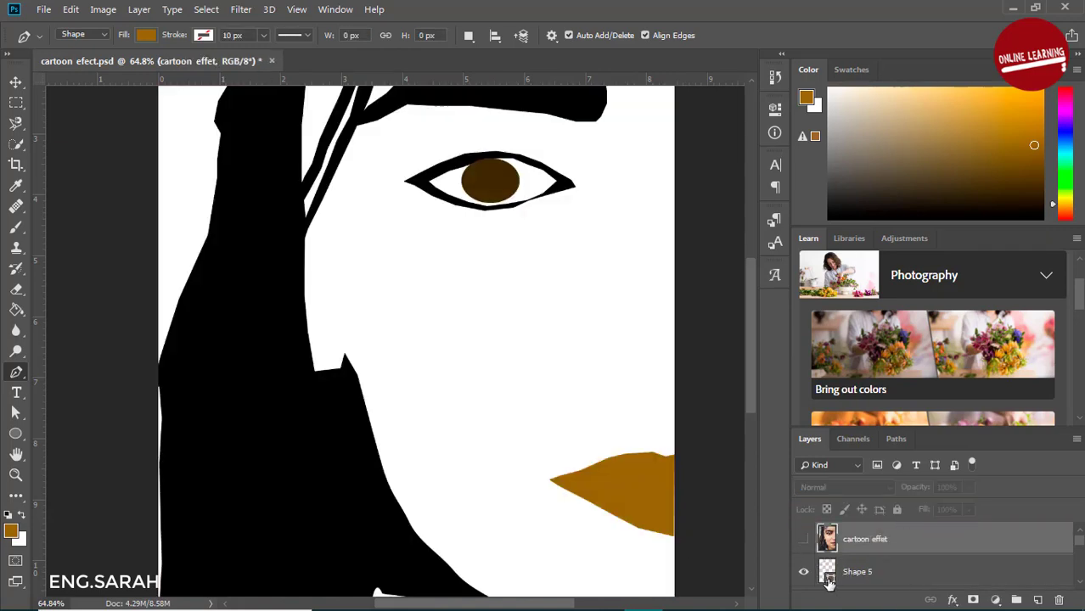
Step: Recolour the Shape 5 upper lip to dark red #62020b
double_click(830, 574)
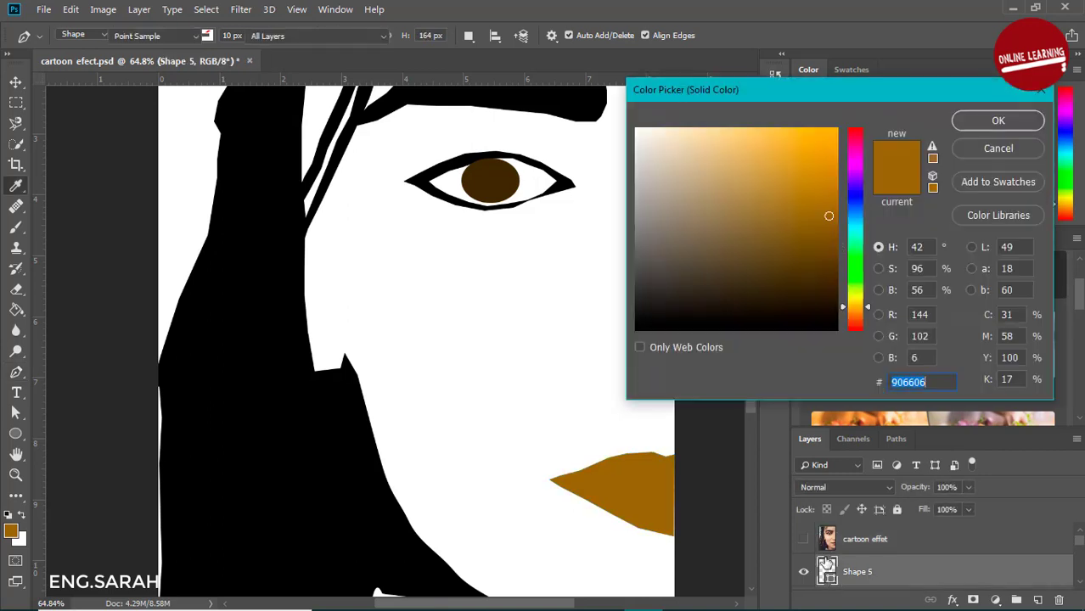
click(855, 151)
drag(854, 152, 854, 132)
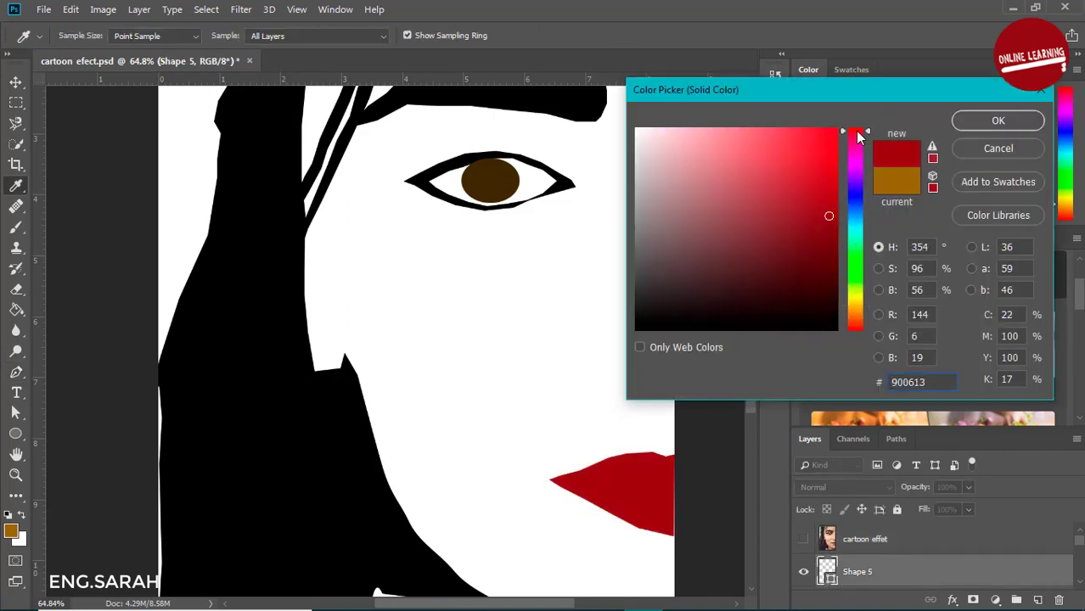
drag(834, 236, 833, 255)
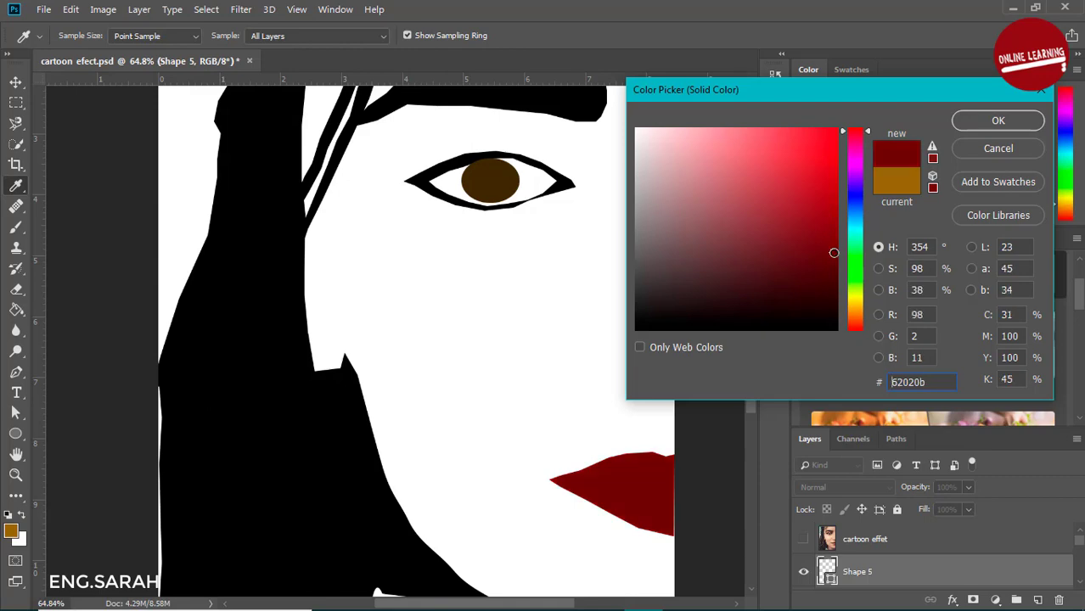
click(969, 125)
Step: Toggle the reference photo and leave it visible for tracing
click(803, 540)
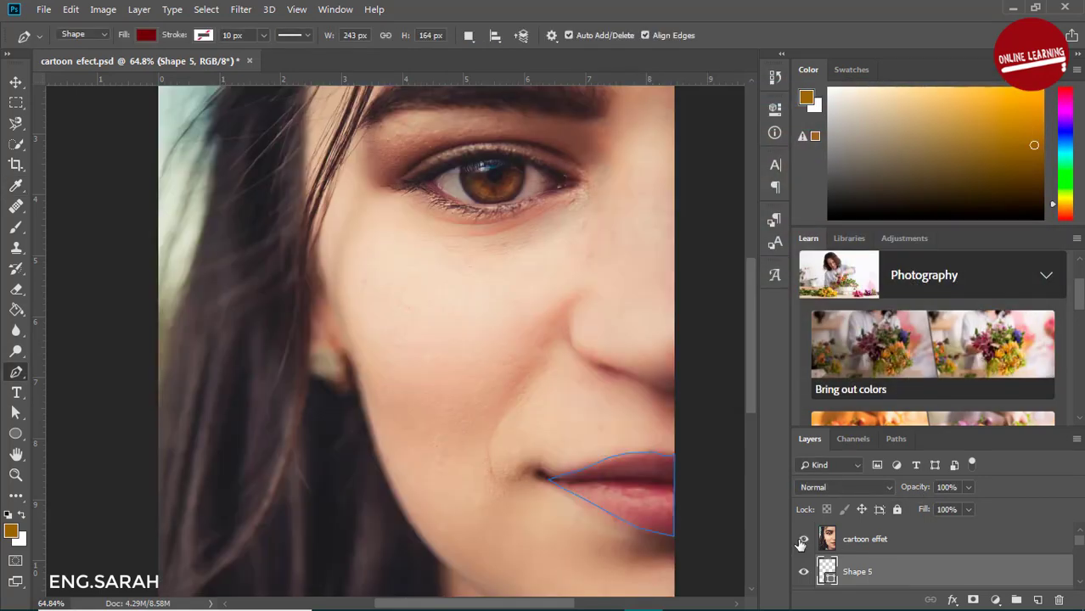
click(802, 541)
click(803, 540)
Step: Trace the nose line from the nostril's right edge, under it, and up the side of the nose
click(675, 395)
click(660, 387)
click(646, 386)
click(626, 376)
click(604, 372)
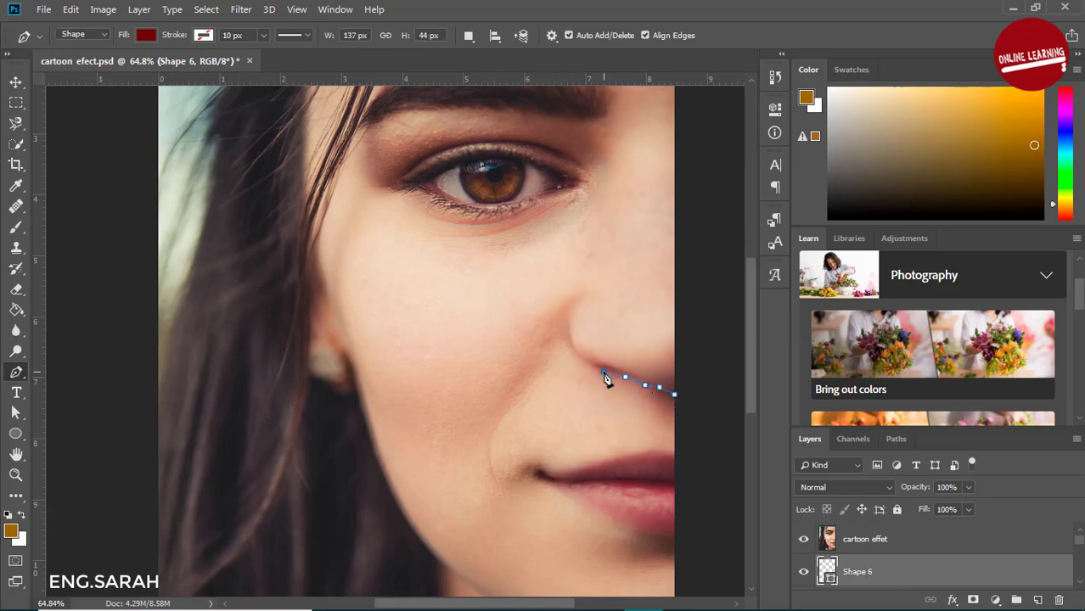
click(593, 366)
click(578, 354)
click(571, 344)
click(571, 333)
click(571, 322)
click(573, 308)
click(584, 299)
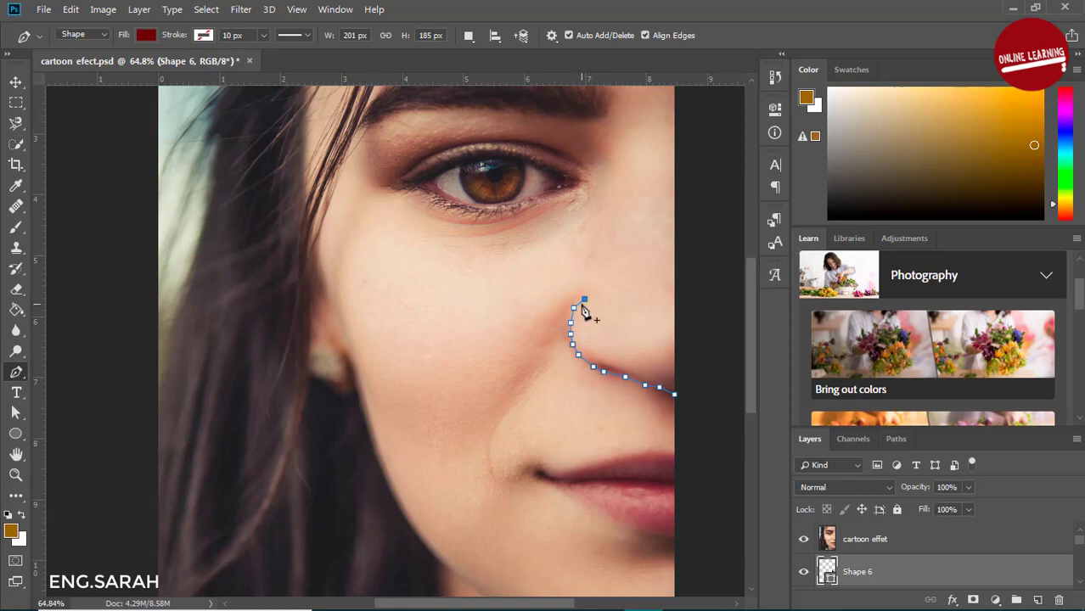
Step: Zoom in to 300% on the nose line and turn the path back to give it thickness
click(15, 475)
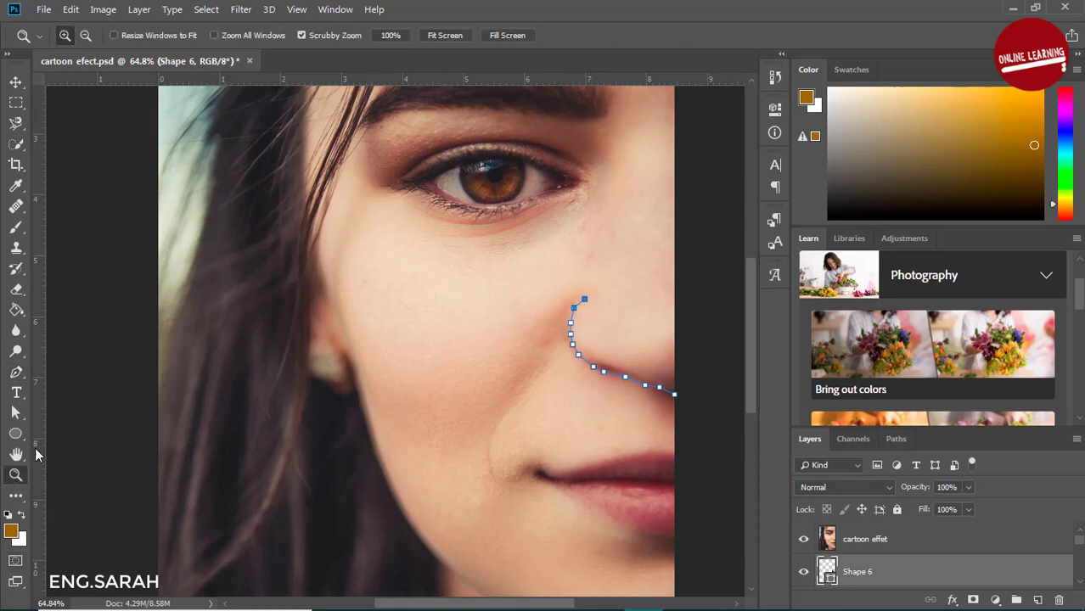
click(558, 261)
click(619, 296)
click(619, 296)
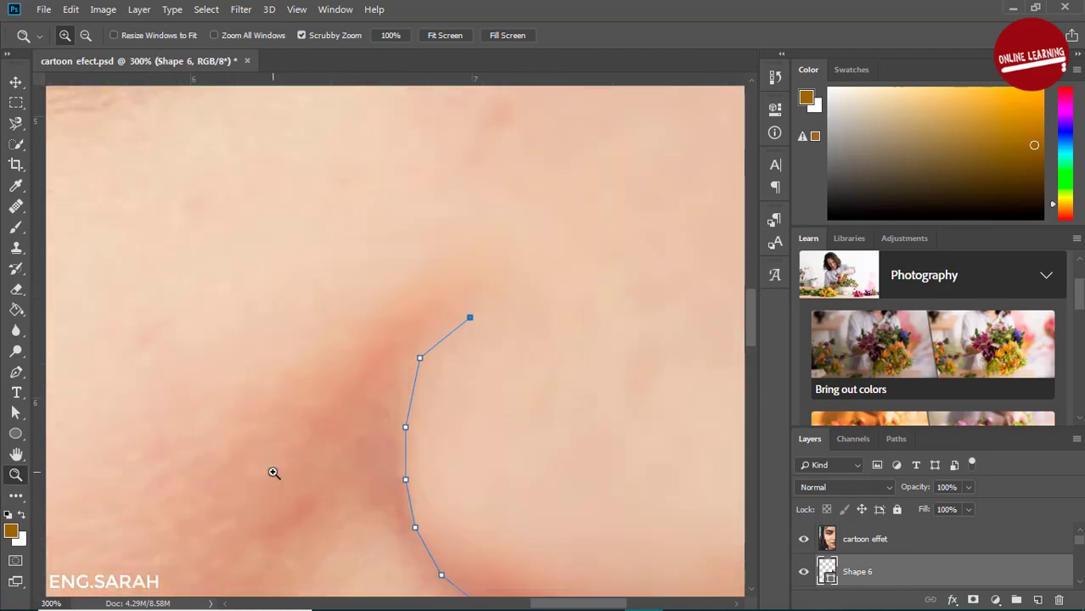
click(16, 374)
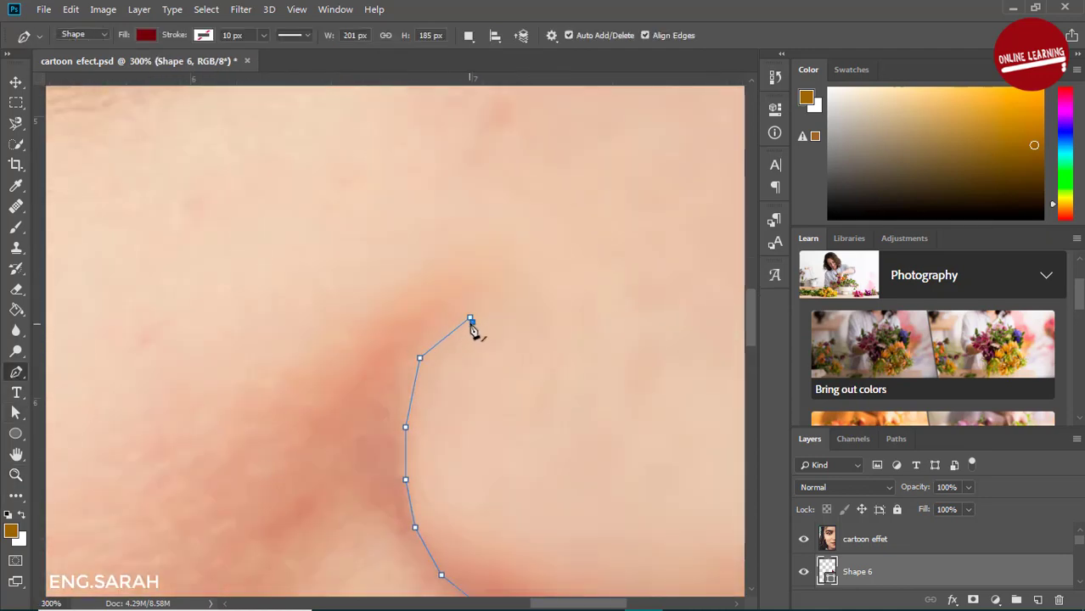
click(464, 327)
click(455, 333)
click(444, 338)
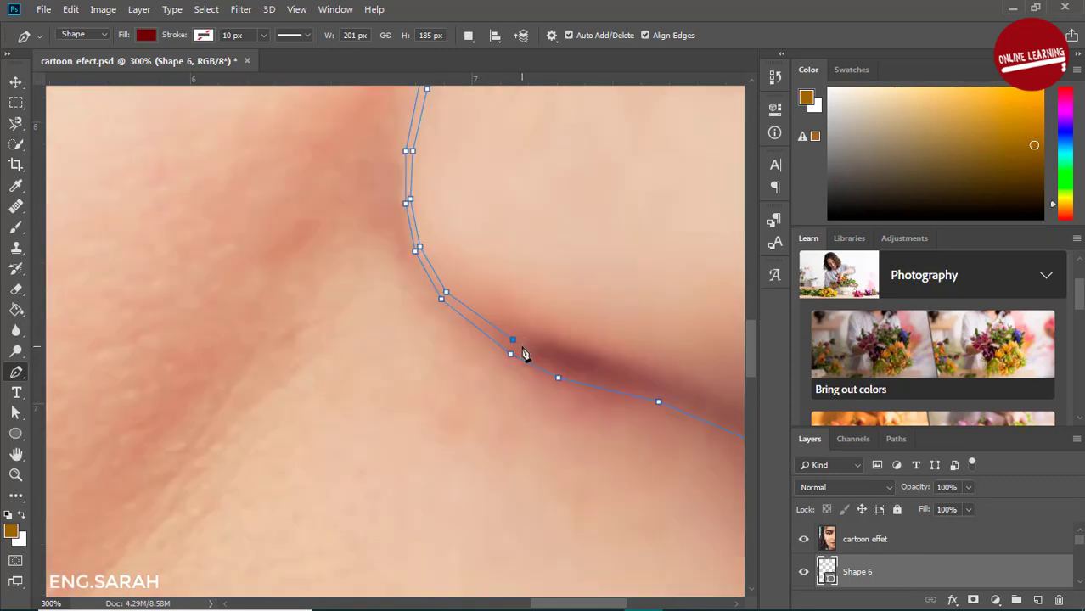
Step: Run the return line right along the crease and finish with a curved final anchor
click(536, 337)
click(563, 345)
click(594, 351)
click(625, 366)
click(645, 380)
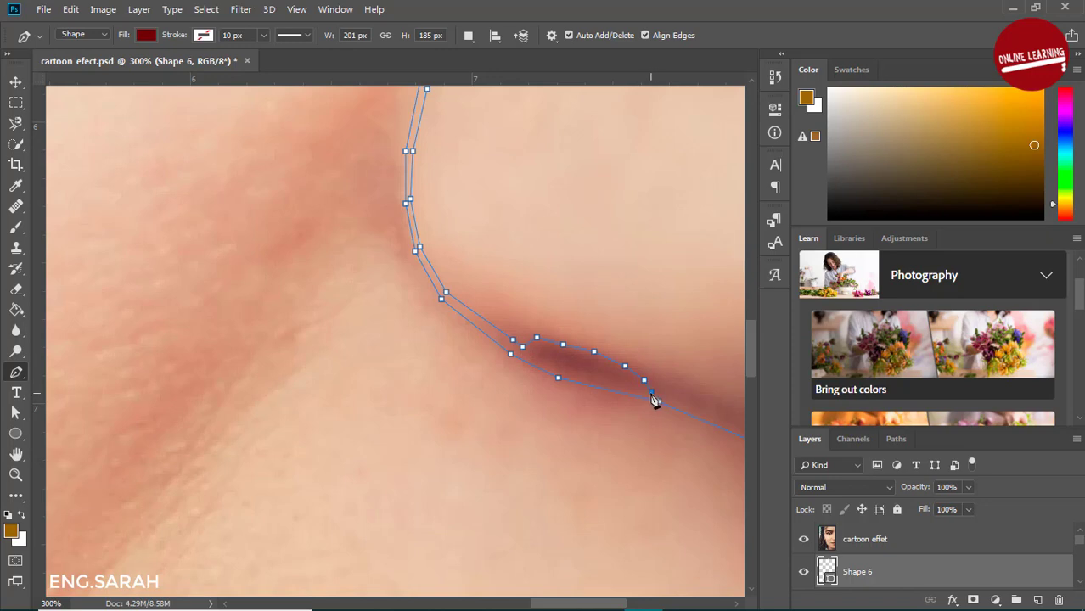
click(658, 402)
drag(665, 401, 699, 420)
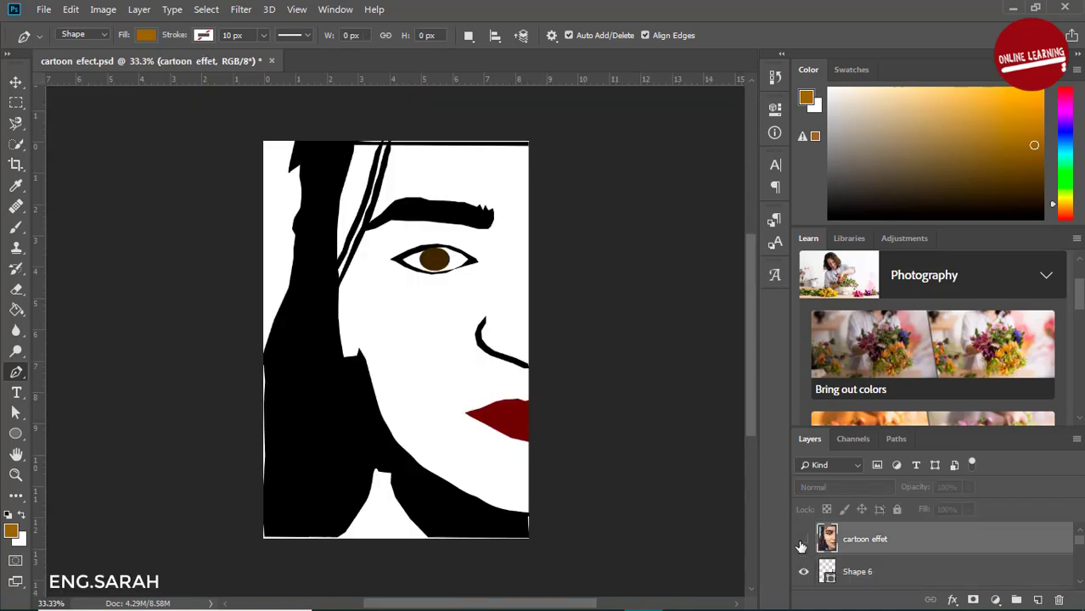
Step: Show the photo and set the Ellipse tool to draw shapes on a new layer
click(802, 541)
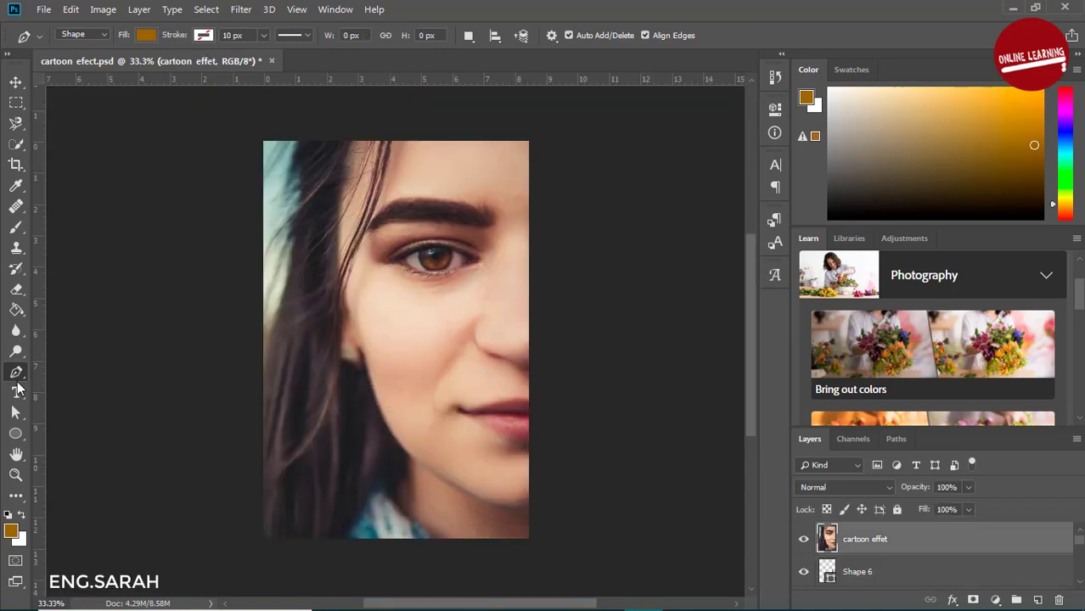
click(15, 433)
click(868, 575)
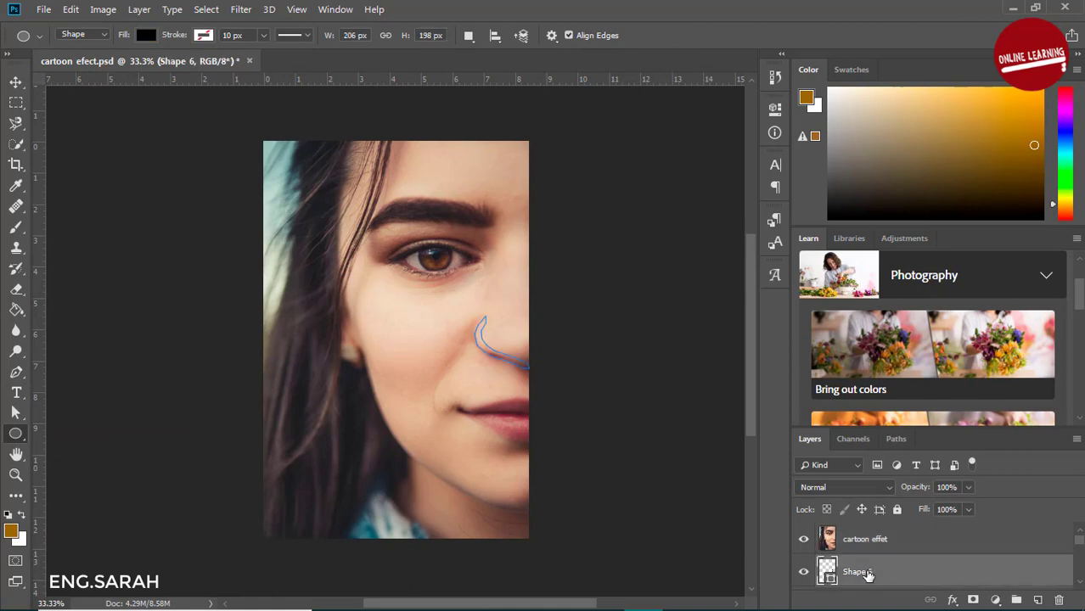
click(468, 36)
click(492, 56)
Step: Draw a small earring circle on the earlobe and nudge it slightly right
drag(350, 351, 346, 357)
key(ctrl+t)
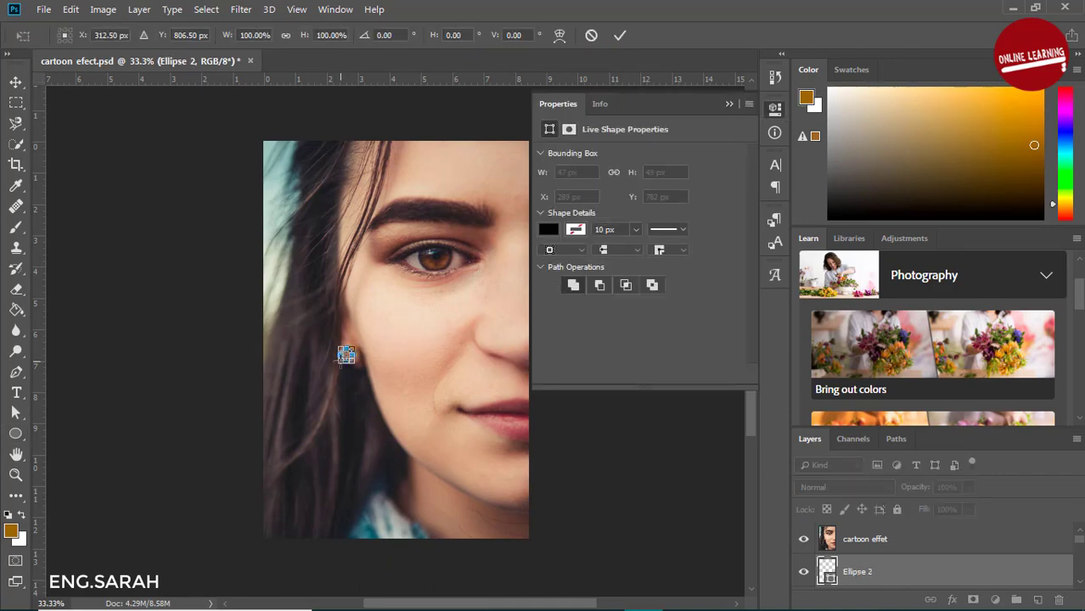
key(Right)
key(Right)
key(Right)
key(Right)
key(Right)
key(Return)
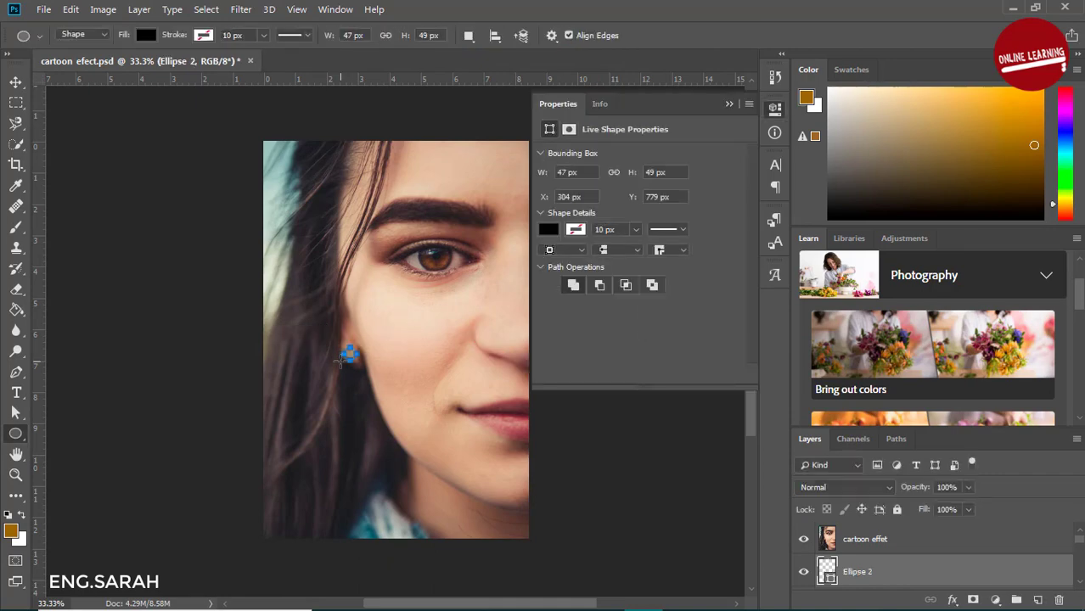
click(729, 106)
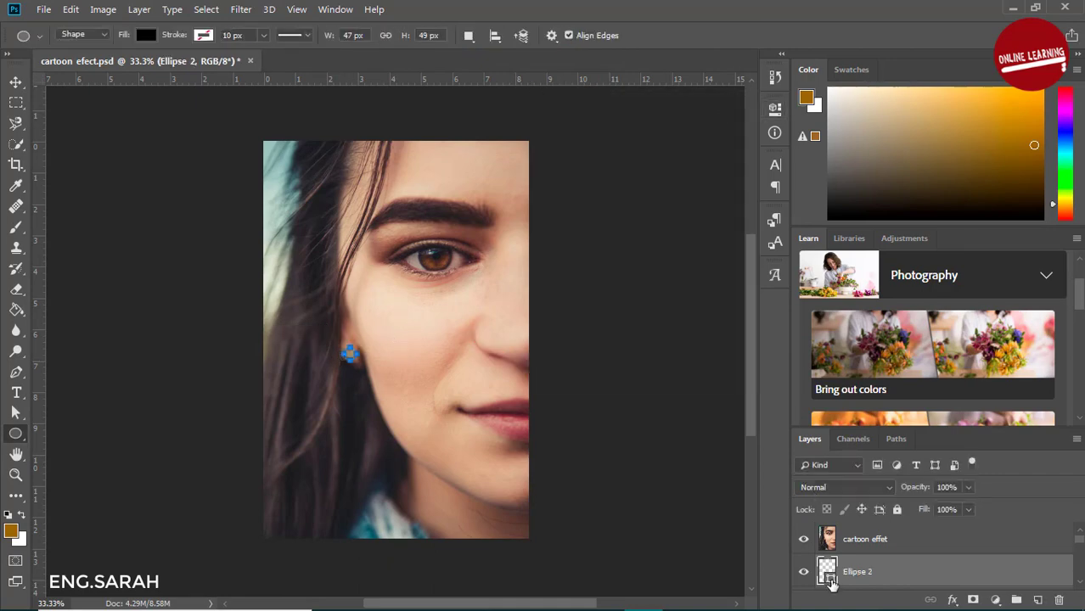
Step: Fill the earring circle with a beige tone sampled from the photo
double_click(830, 580)
key(Escape)
click(902, 542)
double_click(830, 580)
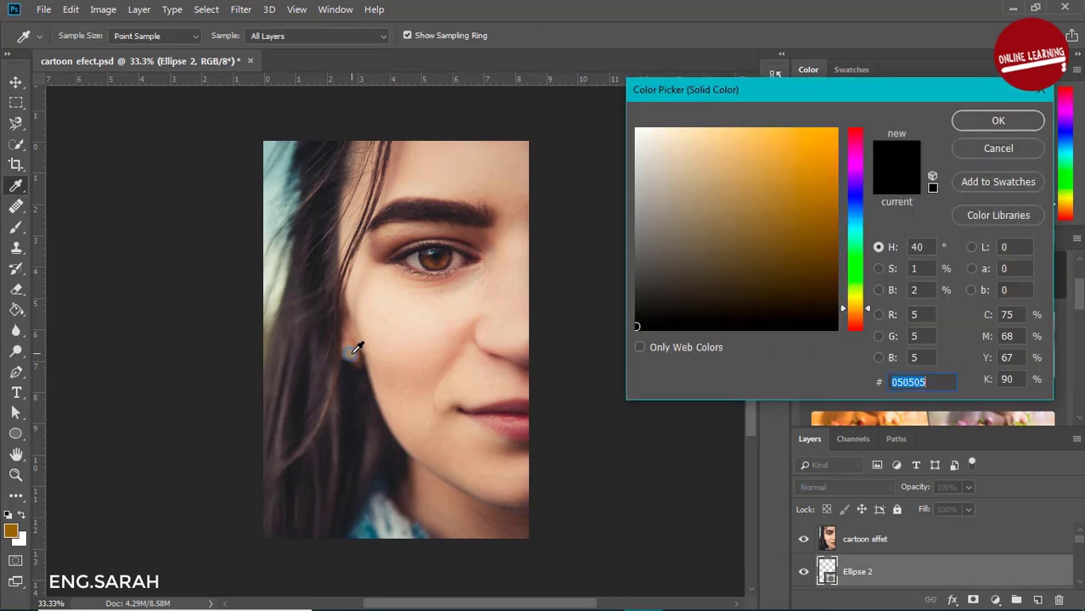
click(356, 350)
click(997, 120)
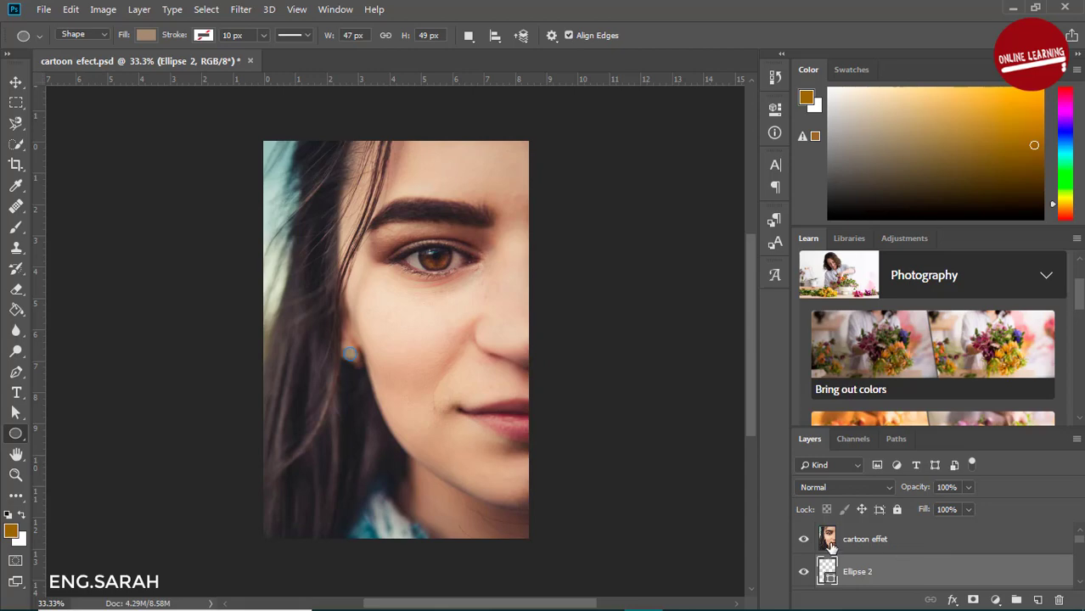
Step: Select the cartoon effet photo layer and toggle the photo on and off to compare
click(804, 539)
click(905, 544)
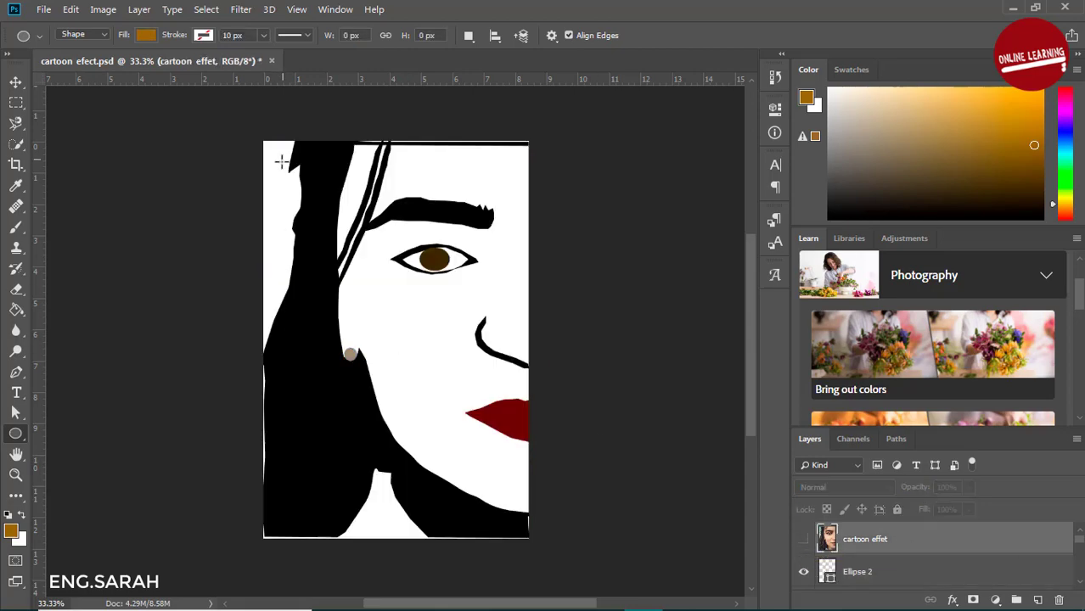
click(805, 543)
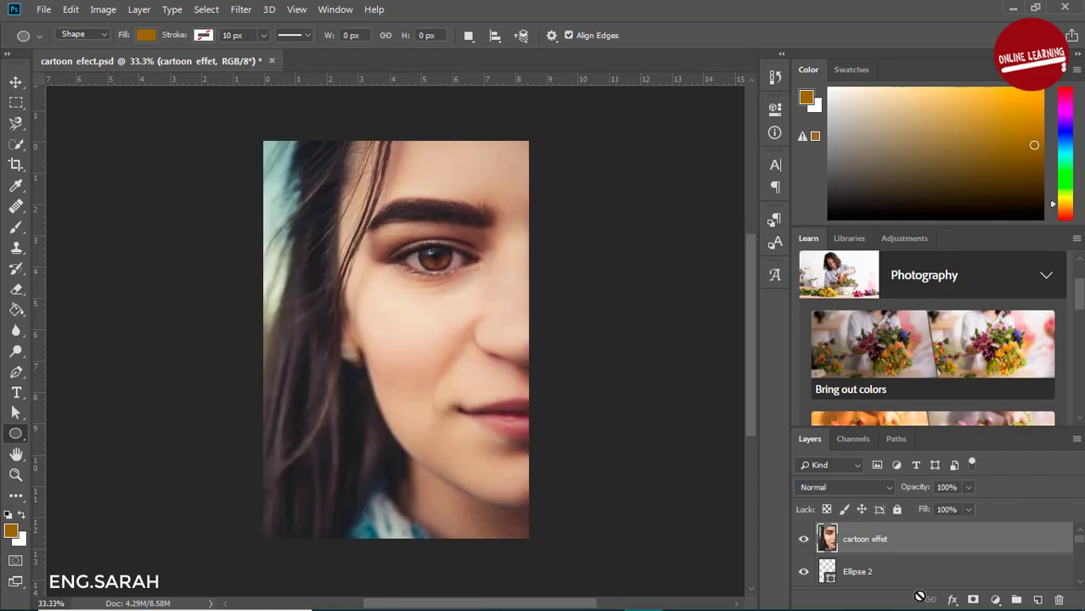
click(804, 544)
click(804, 544)
click(803, 544)
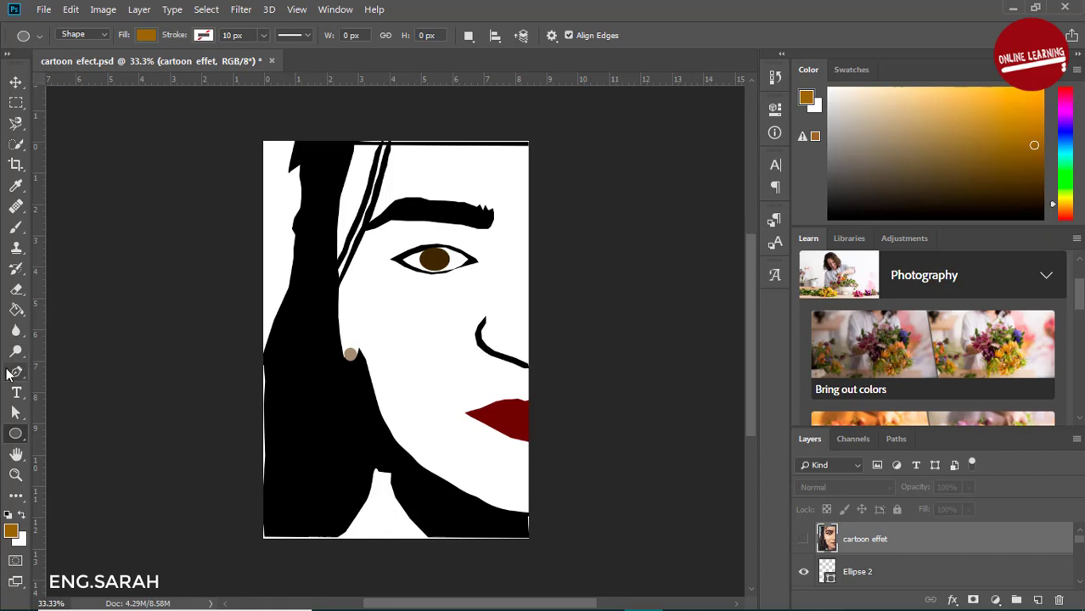
Step: Pen-draw the shirt shape from the bottom edge up the neck with a flat top
click(15, 372)
click(428, 539)
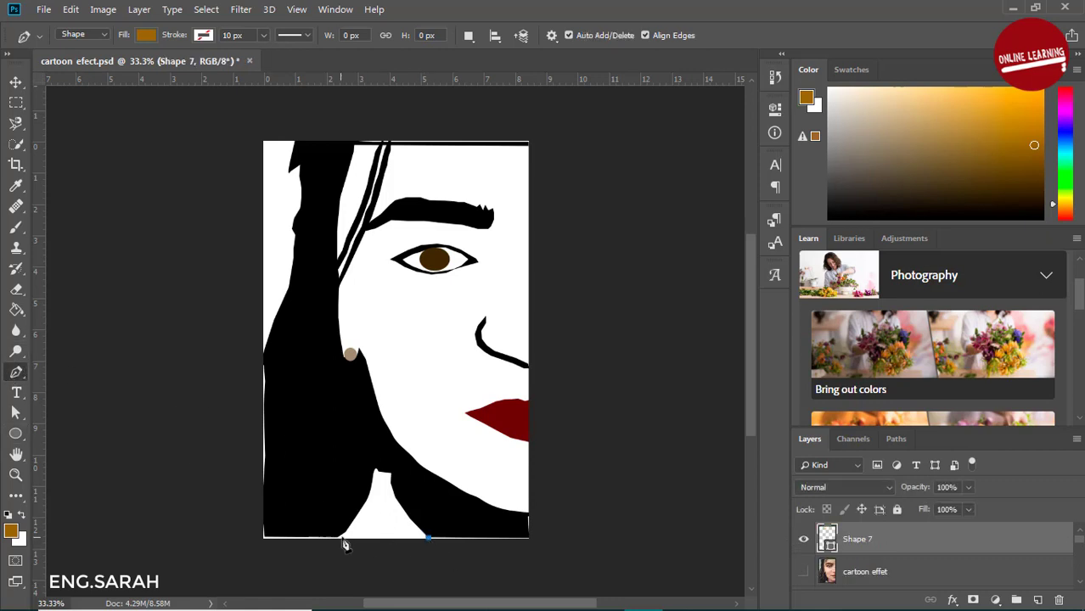
click(334, 538)
click(356, 525)
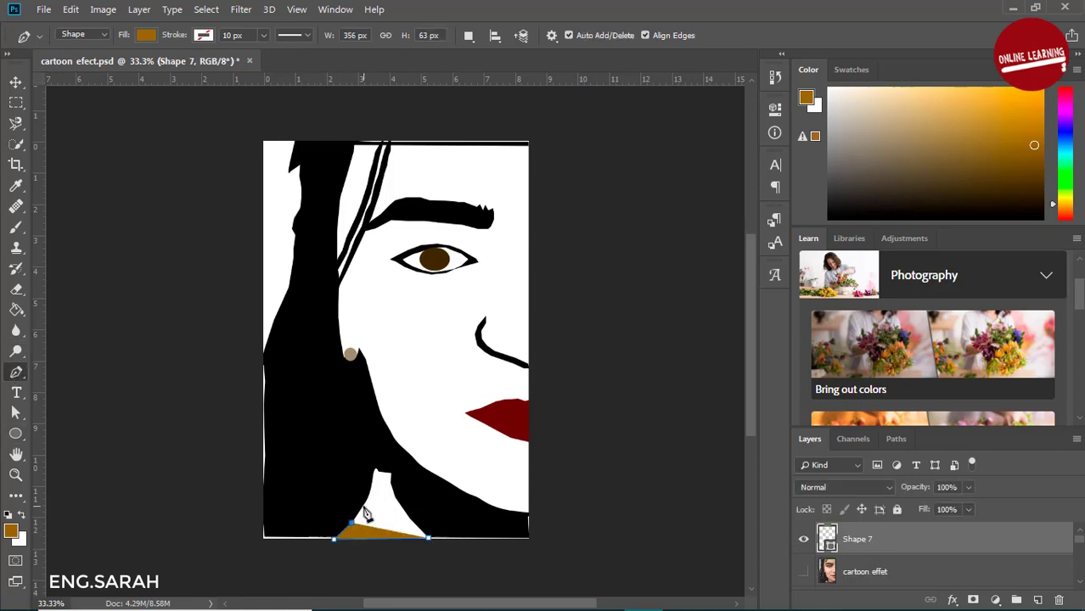
click(362, 508)
click(367, 494)
click(373, 478)
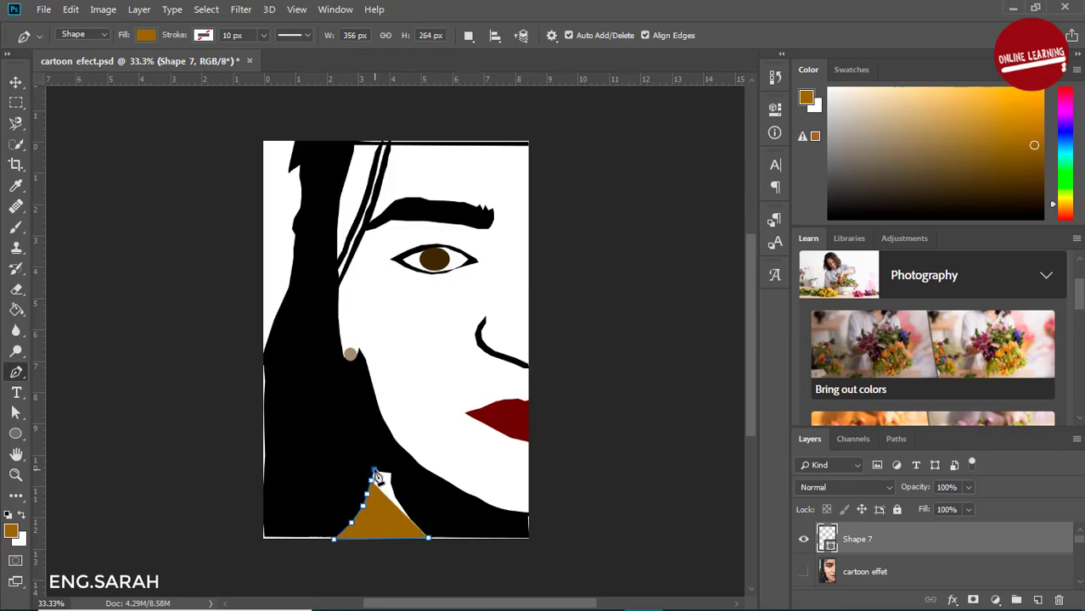
click(375, 472)
click(390, 471)
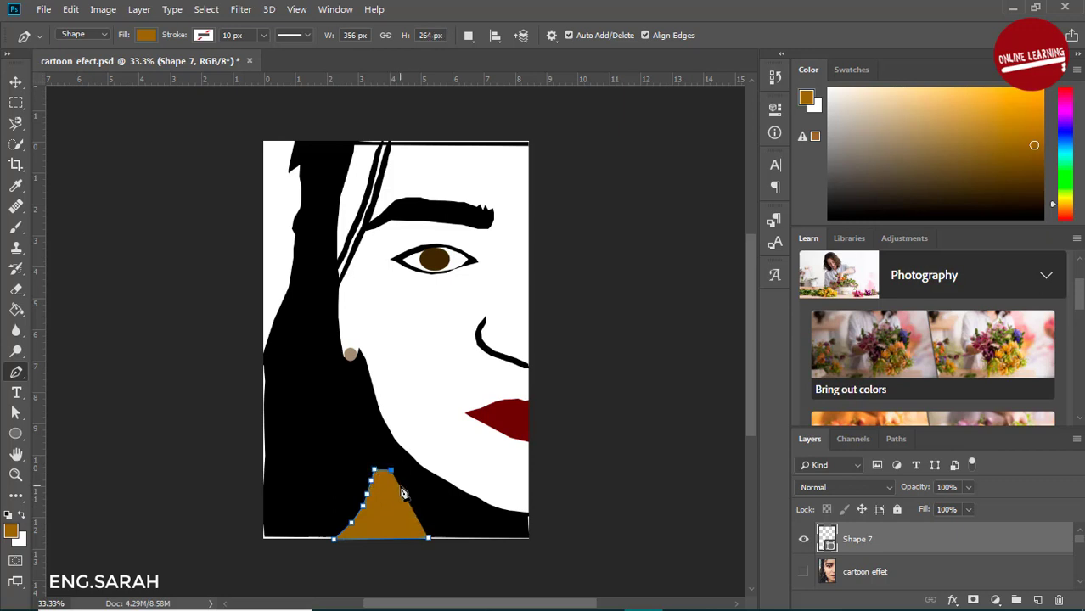
click(402, 493)
click(412, 507)
Step: Set the shirt shape's fill colour to teal #066b90
double_click(829, 544)
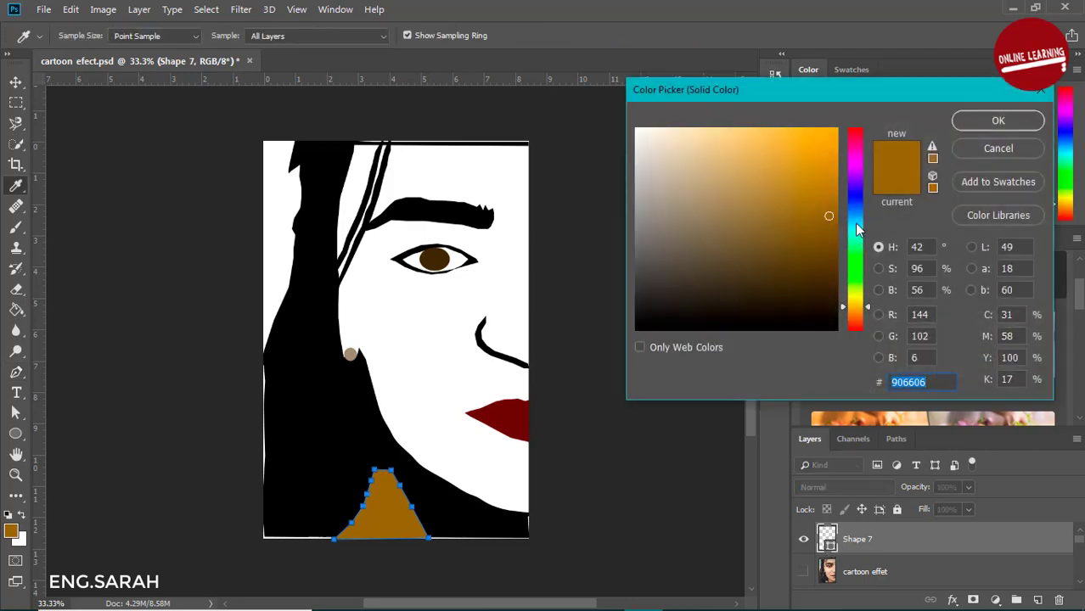
text(066b90)
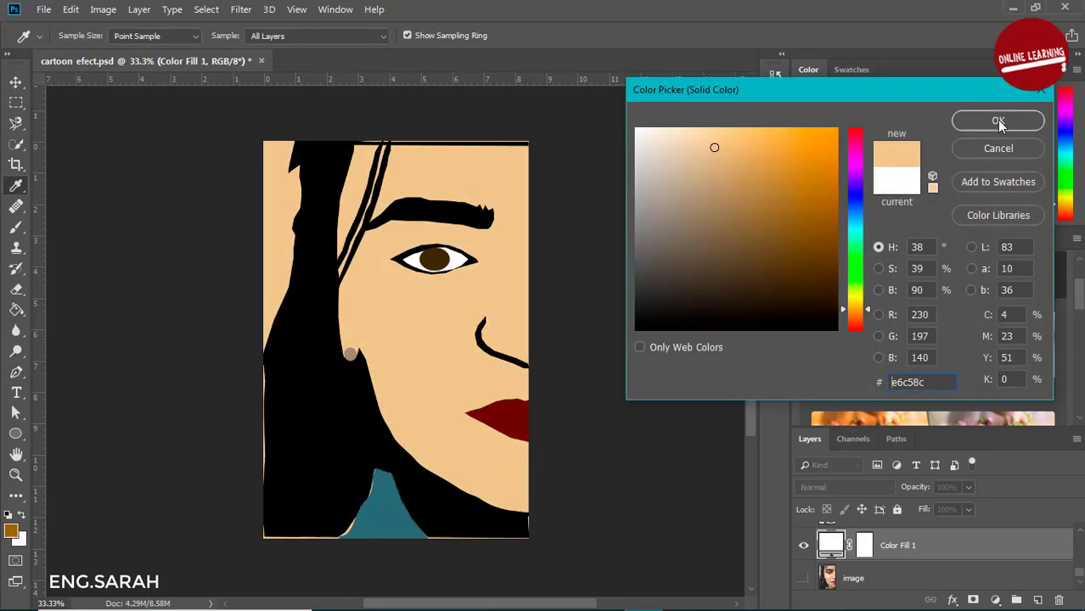
click(989, 122)
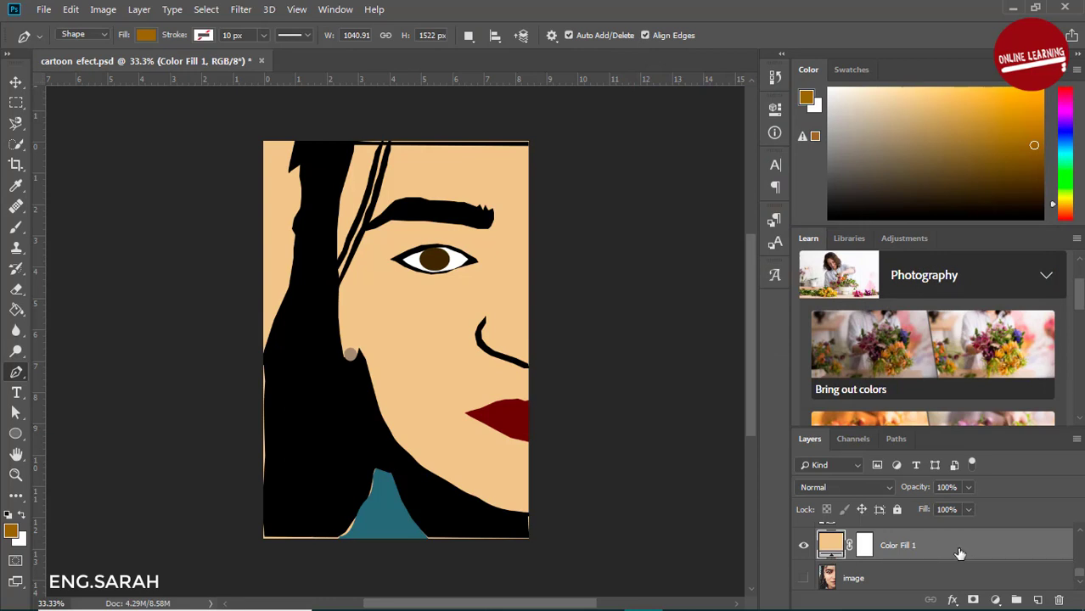
Step: Check the black hair shape layer by hiding and showing it
scroll(1079, 574, up, 2)
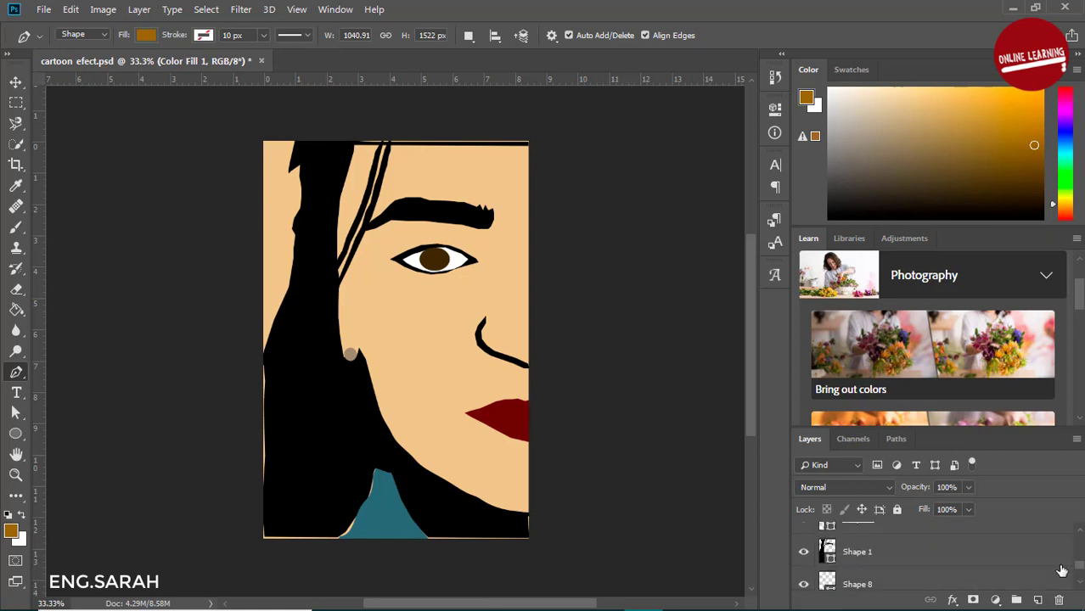
click(863, 552)
click(804, 552)
click(803, 552)
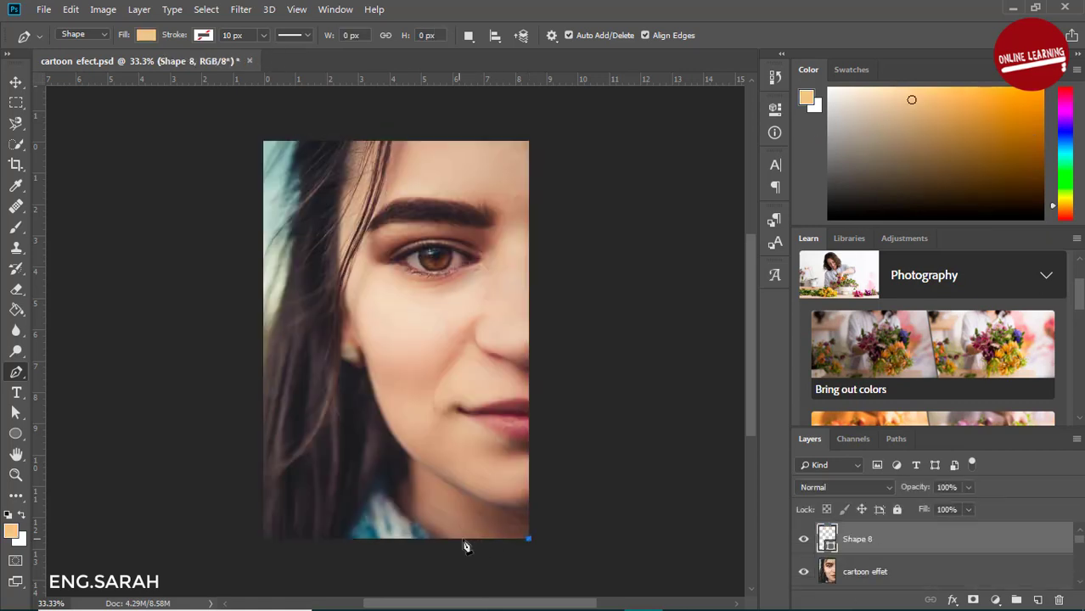
Step: Start the neck shape at the bottom edge and trace up to the jawline
click(435, 539)
click(423, 526)
click(408, 515)
click(396, 501)
click(389, 492)
click(403, 475)
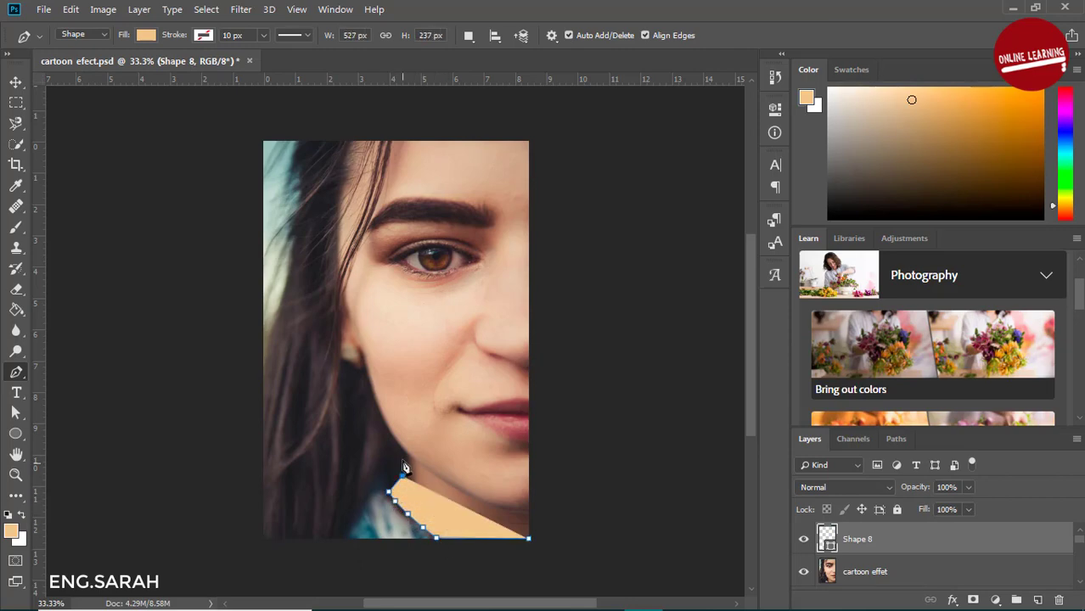
click(403, 453)
click(412, 458)
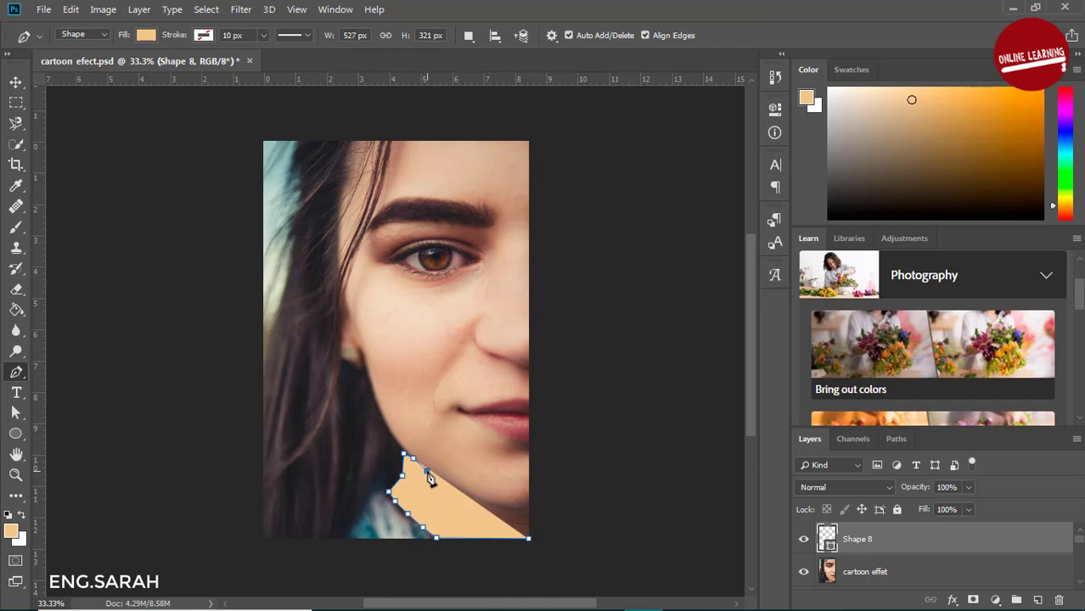
click(426, 471)
Step: Close the neck shape along the jaw at the bottom-right corner and move the photo above Shape 8
click(451, 489)
click(469, 496)
click(490, 508)
click(506, 509)
click(526, 511)
click(529, 538)
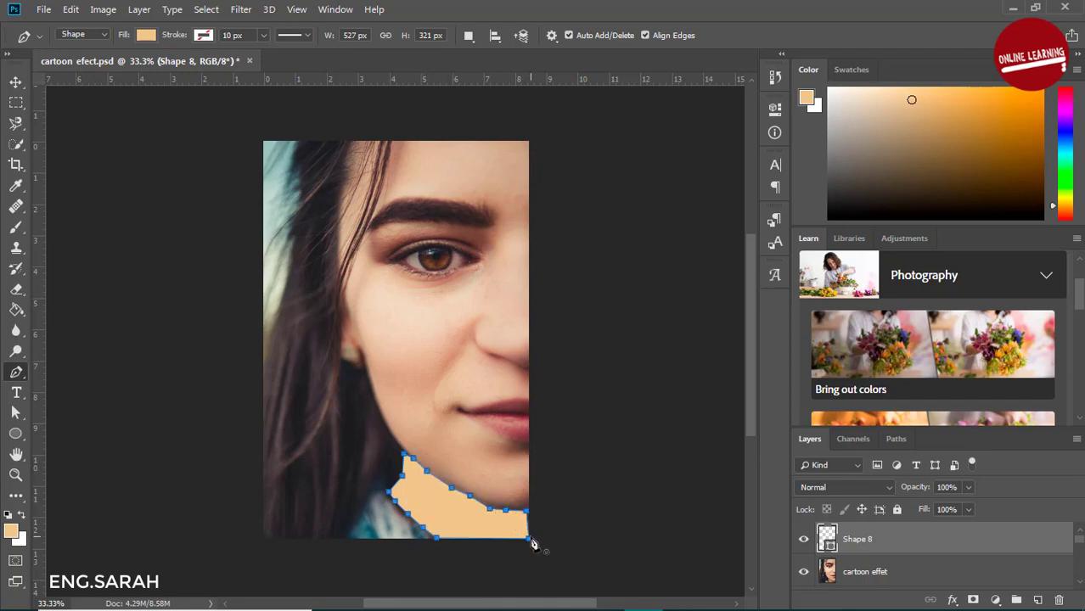
drag(888, 571, 902, 539)
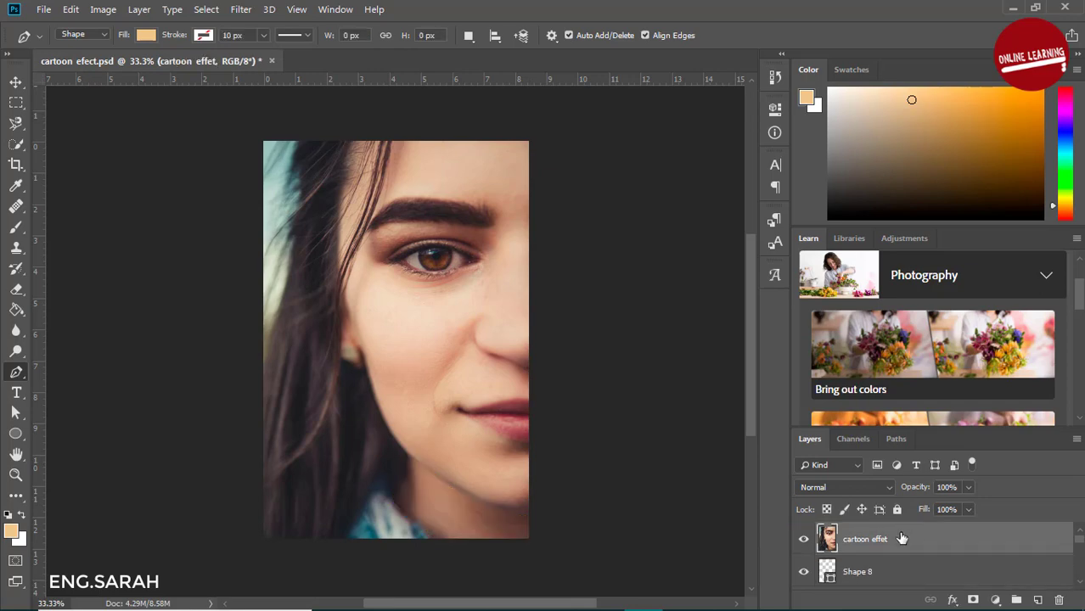
Step: Hide the photo, select the Shape 1 hair layer, and toggle the photo to compare
click(804, 539)
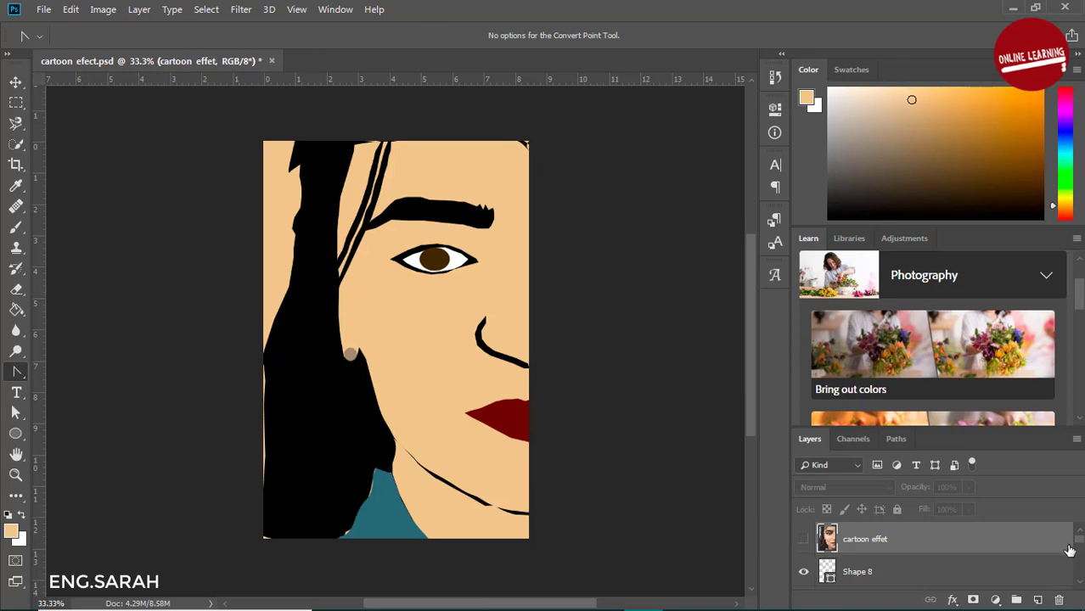
scroll(1071, 550, down, 3)
scroll(1019, 561, down, 3)
scroll(920, 572, down, 2)
click(921, 573)
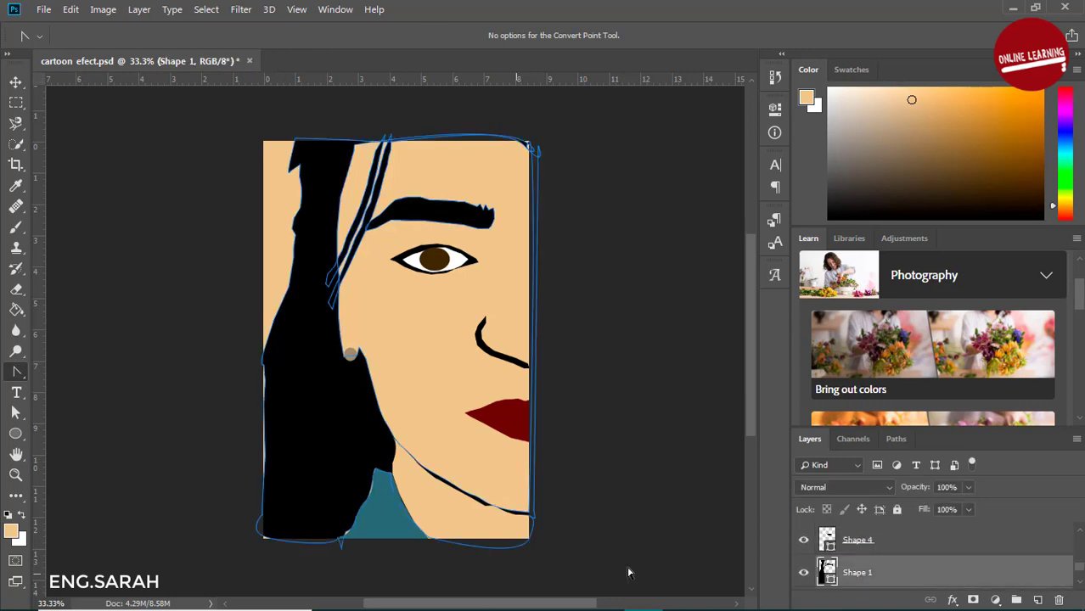
click(803, 539)
click(804, 540)
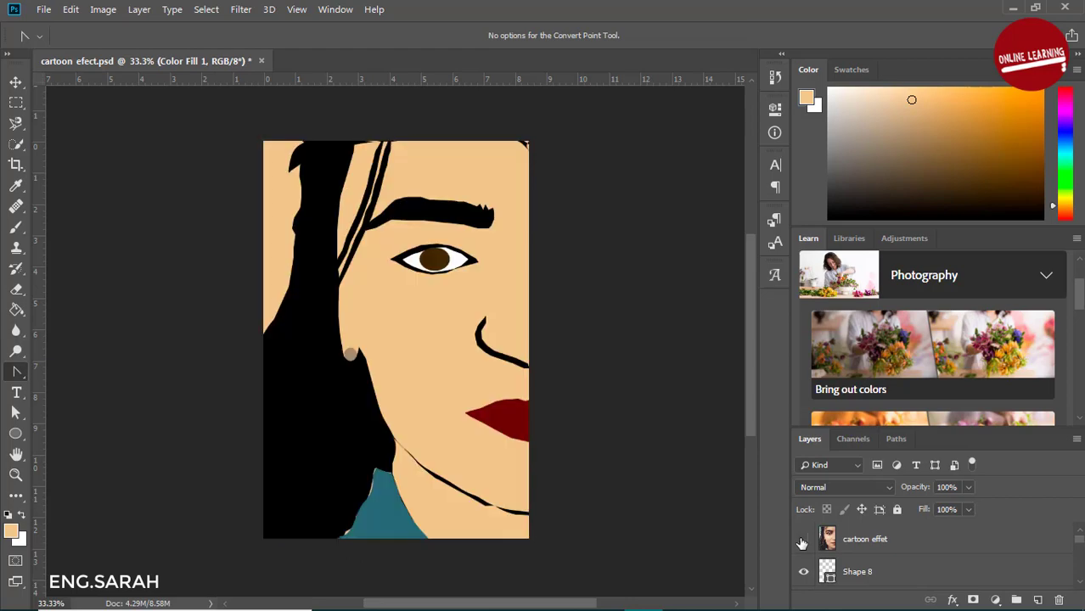